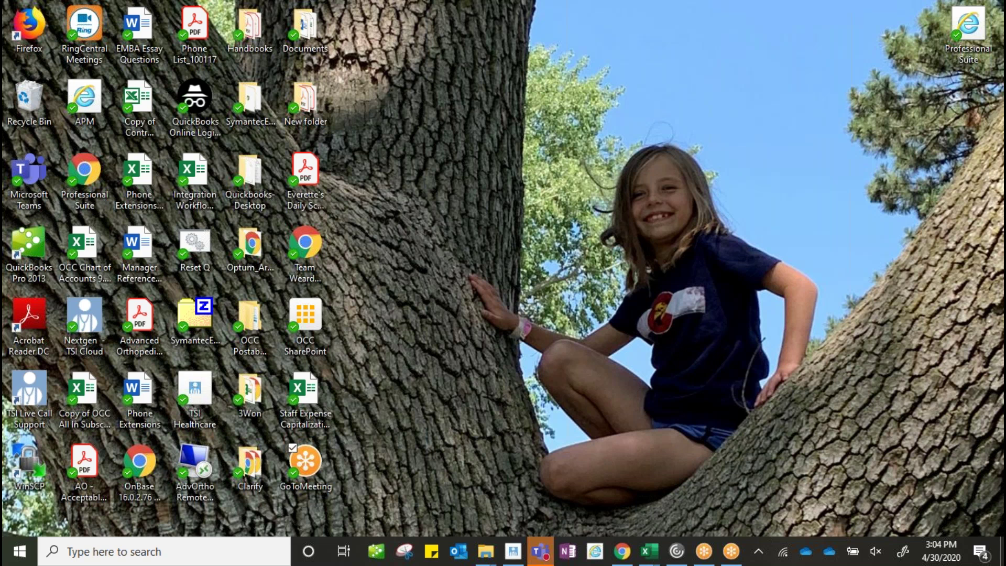
Step: Launch the Professional Suite web portal from its desktop shortcut to reach the Allscripts sign-in page
{"action": "double_click", "coordinate": [969, 36]}
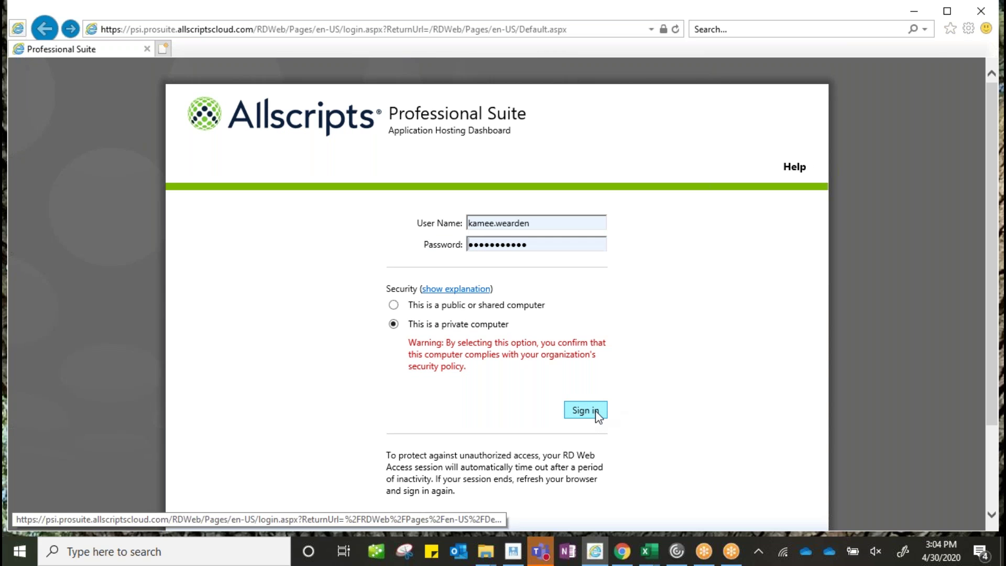
Step: Sign in with the saved credentials to reach the Application Hosting Dashboard
{"action": "left_click", "coordinate": [599, 414]}
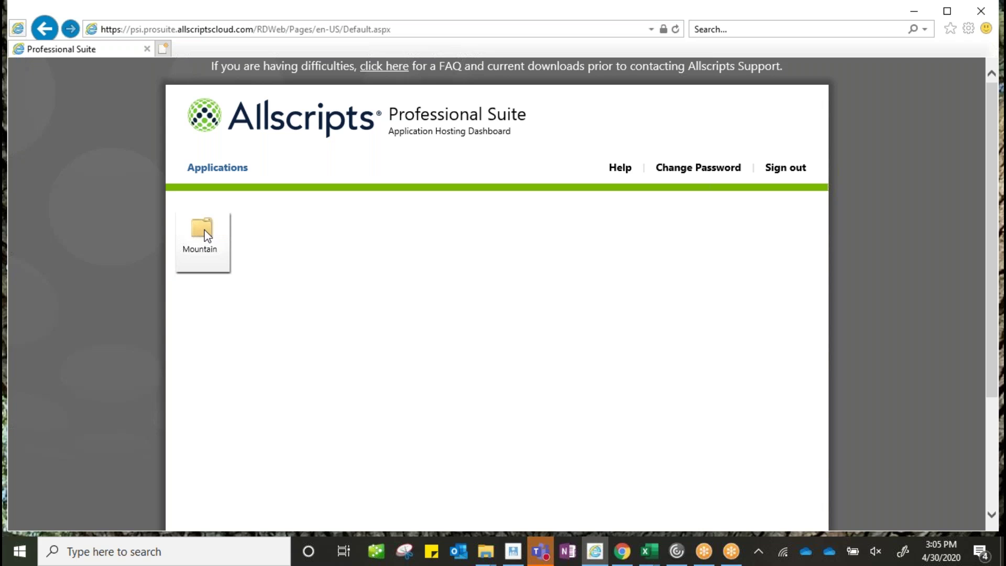
Step: Start the Clinical Module from the Mountain folder to bring up the Professional EHR 17.3.2 login
{"action": "left_click", "coordinate": [204, 237]}
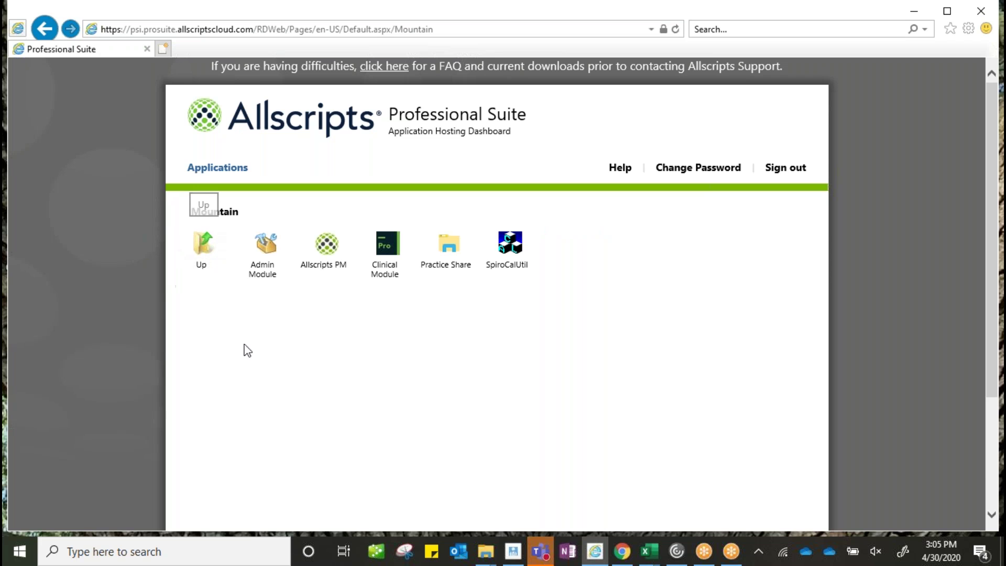
{"action": "left_click", "coordinate": [395, 250]}
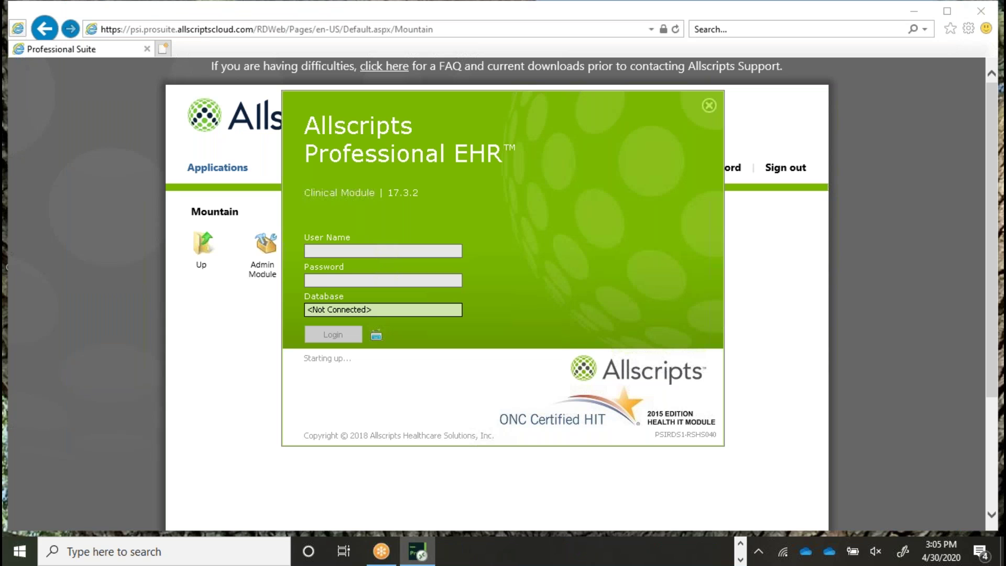
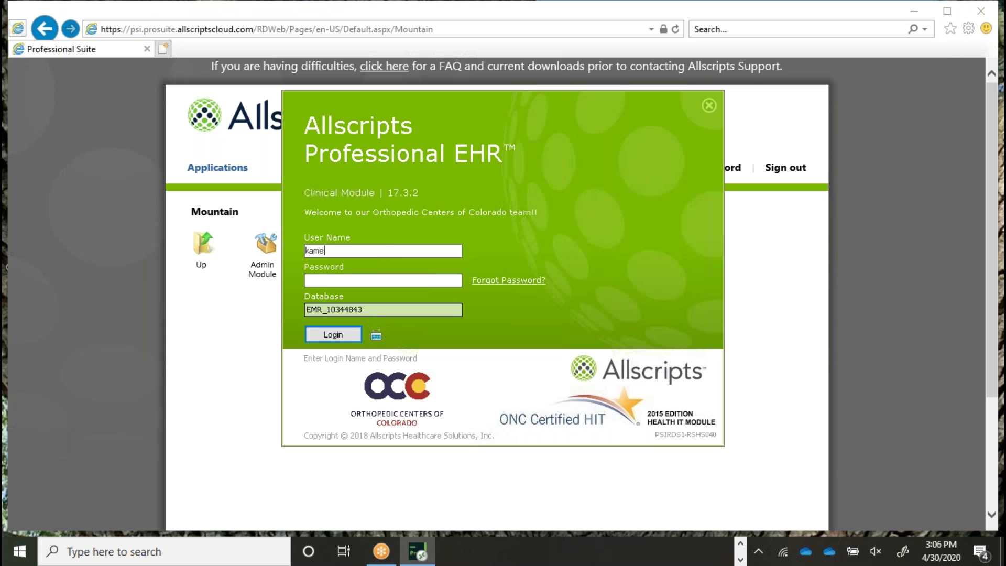
Step: Log into Professional EHR with the user's name and password, dismiss the warning, and maximize the window
{"action": "key", "text": "Tab"}
{"action": "type", "text": "••••••••••••"}
{"action": "key", "text": "Return"}
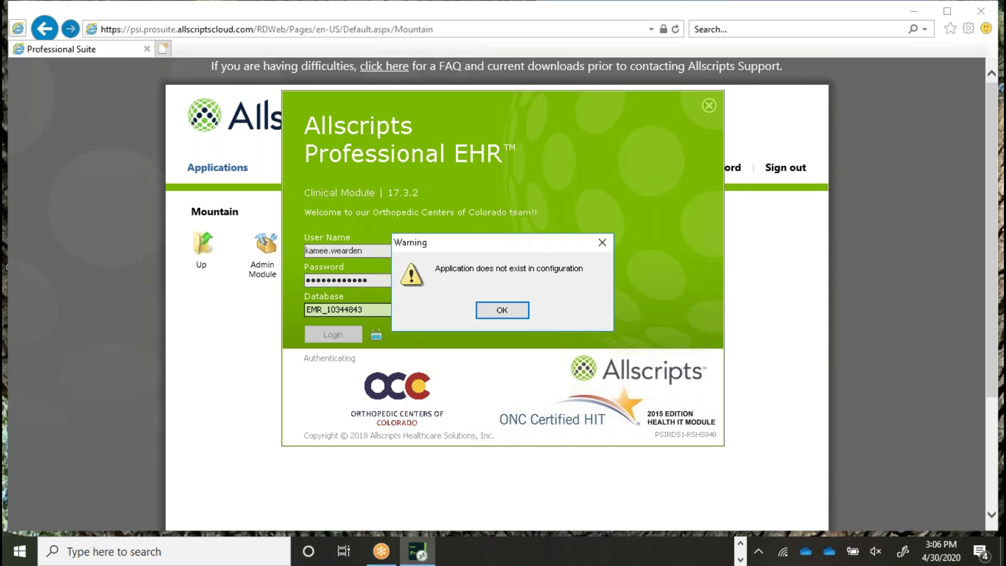
{"action": "left_click", "coordinate": [515, 308]}
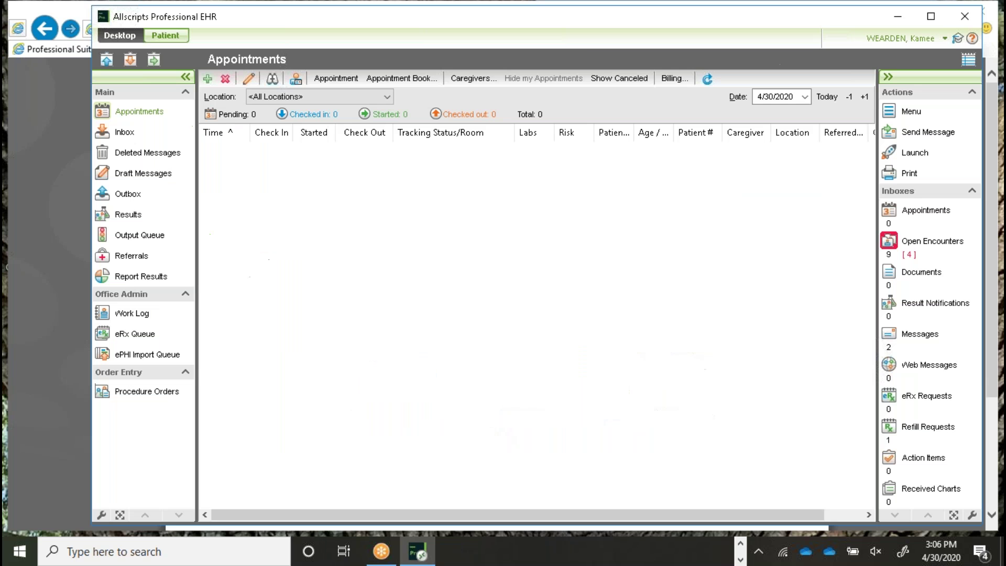
{"action": "left_click", "coordinate": [932, 17]}
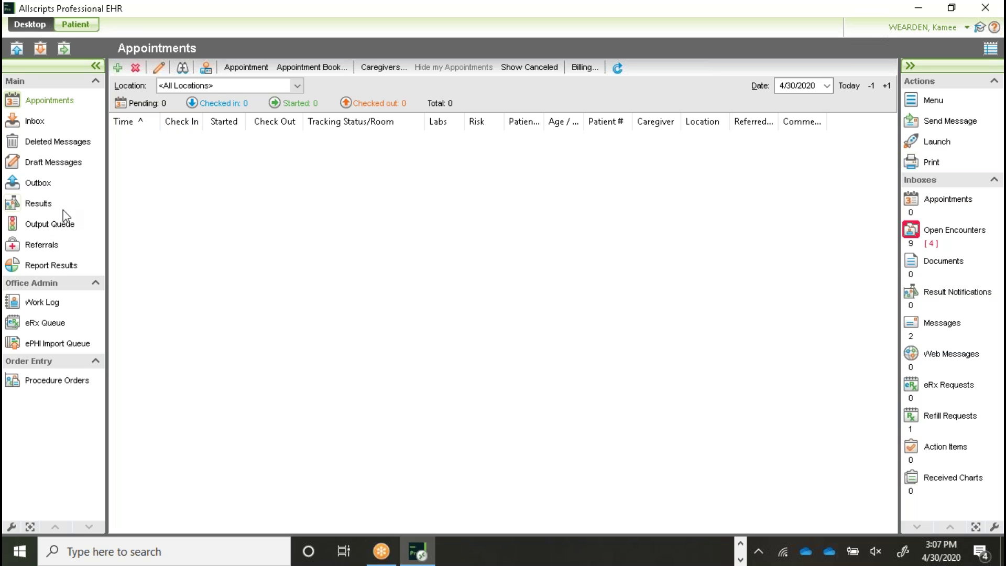
Step: Open the Output Queue and the properties of the first queued Surgery Order dated 04/10/2020
{"action": "left_click", "coordinate": [49, 224]}
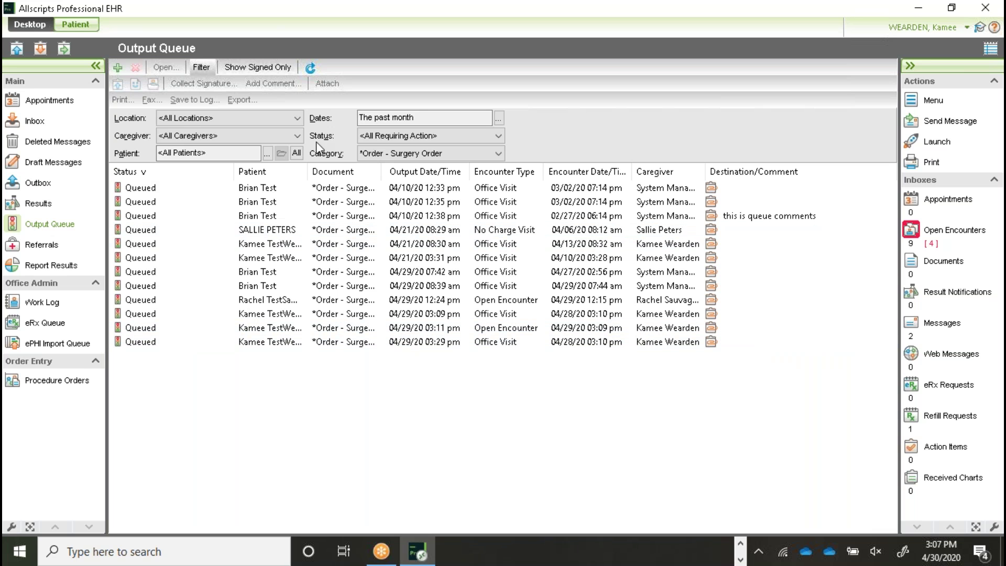
{"action": "left_click", "coordinate": [189, 190]}
{"action": "double_click", "coordinate": [188, 190]}
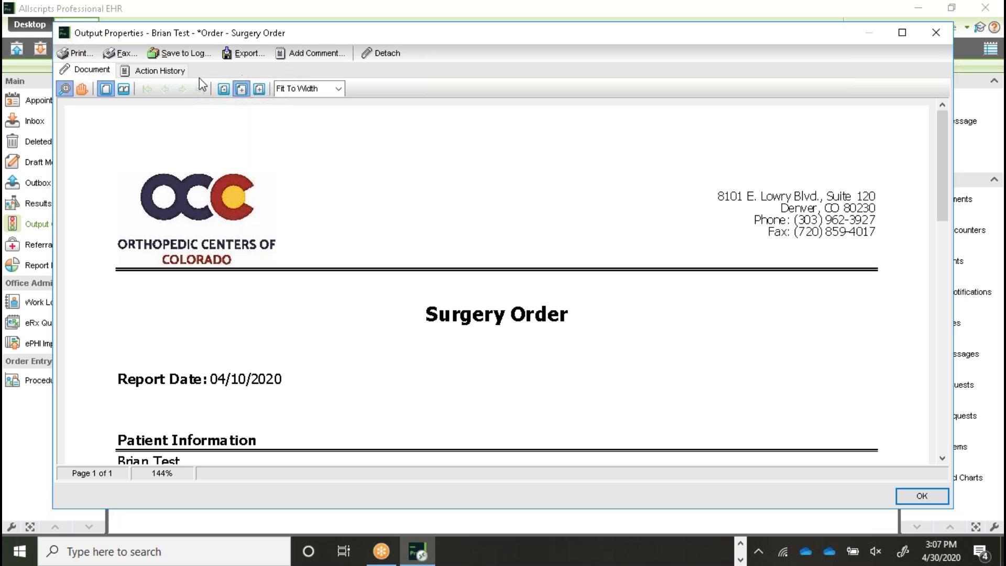
Step: Review the surgery order's Action History and comments, then close Output Properties
{"action": "left_click", "coordinate": [179, 76]}
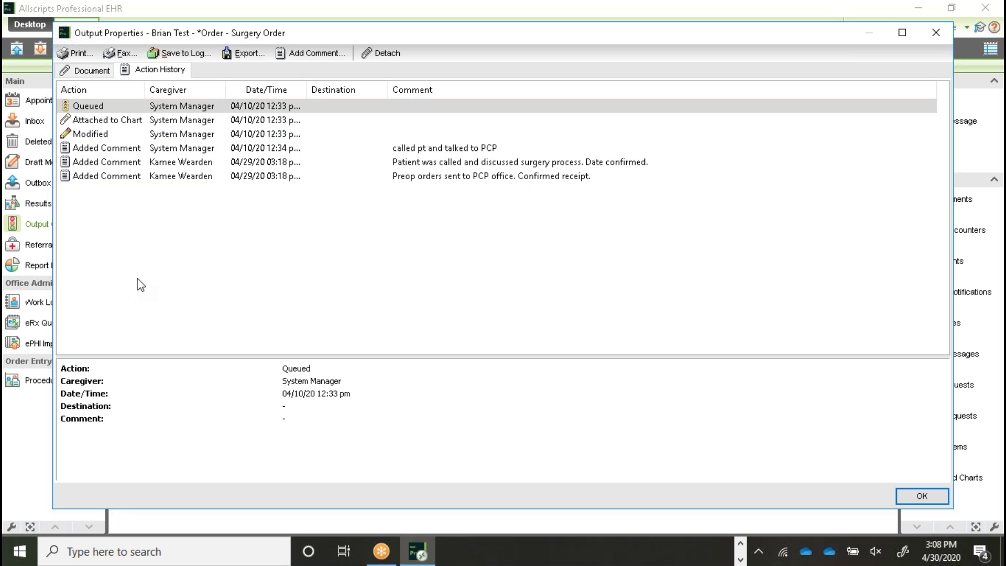
{"action": "left_click", "coordinate": [923, 496]}
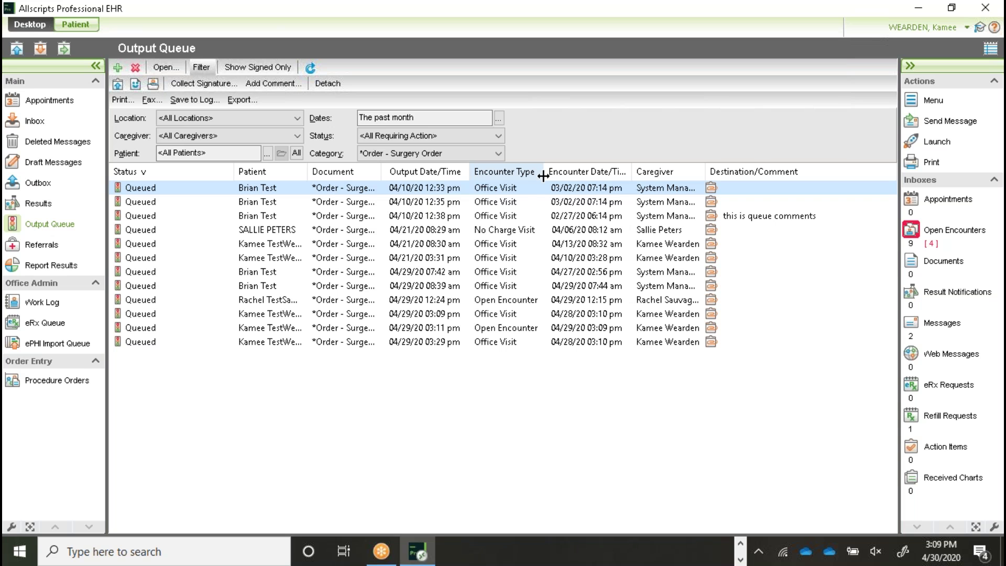
Step: Return to the Appointments page for 4/30/2020
{"action": "left_click", "coordinate": [48, 102]}
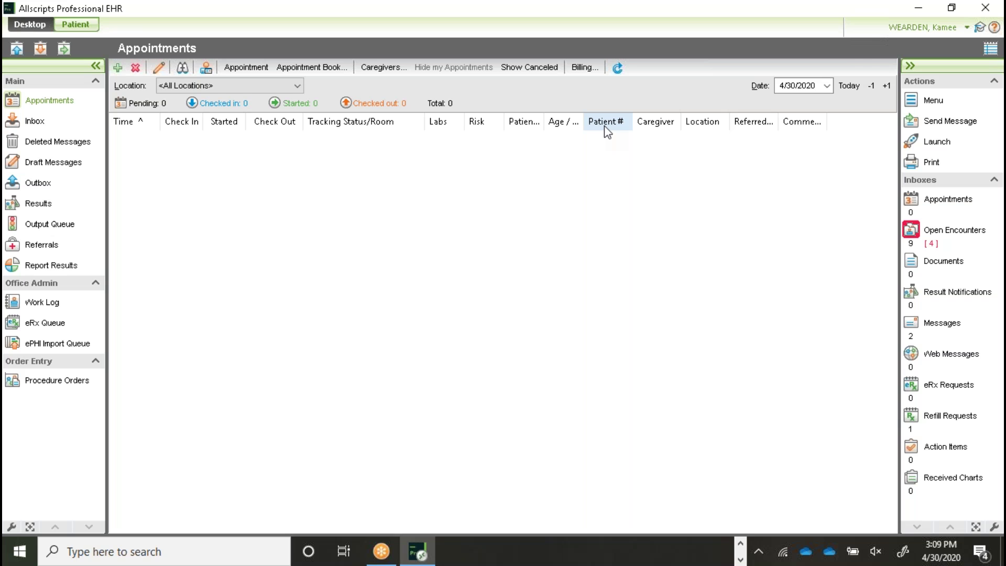
Step: Search training patients by the test patient's last and first name
{"action": "left_click", "coordinate": [73, 25]}
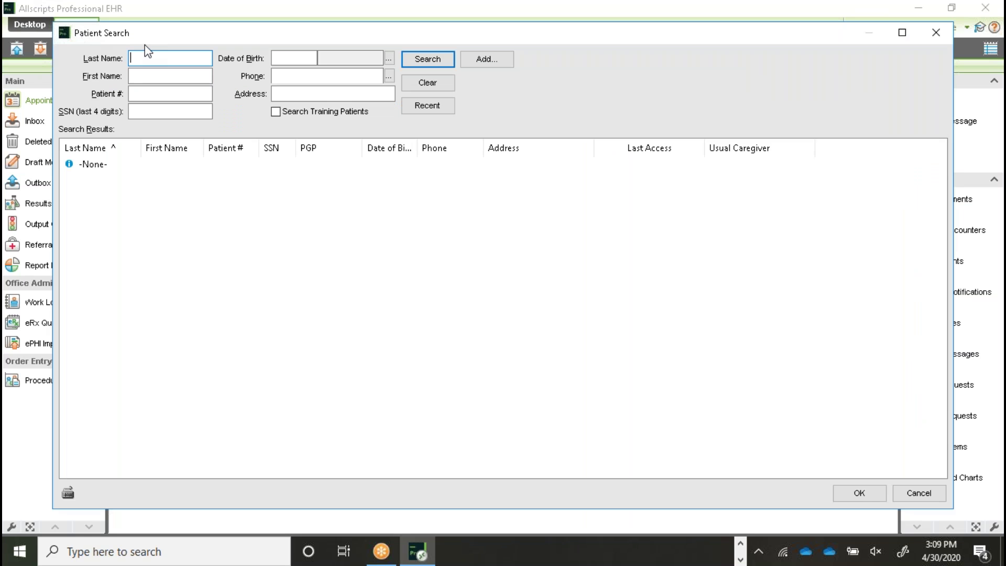
{"action": "type", "text": "ts"}
{"action": "key", "text": "BackSpace"}
{"action": "key", "text": "Tab"}
{"action": "left_click", "coordinate": [276, 112]}
{"action": "left_click", "coordinate": [420, 64]}
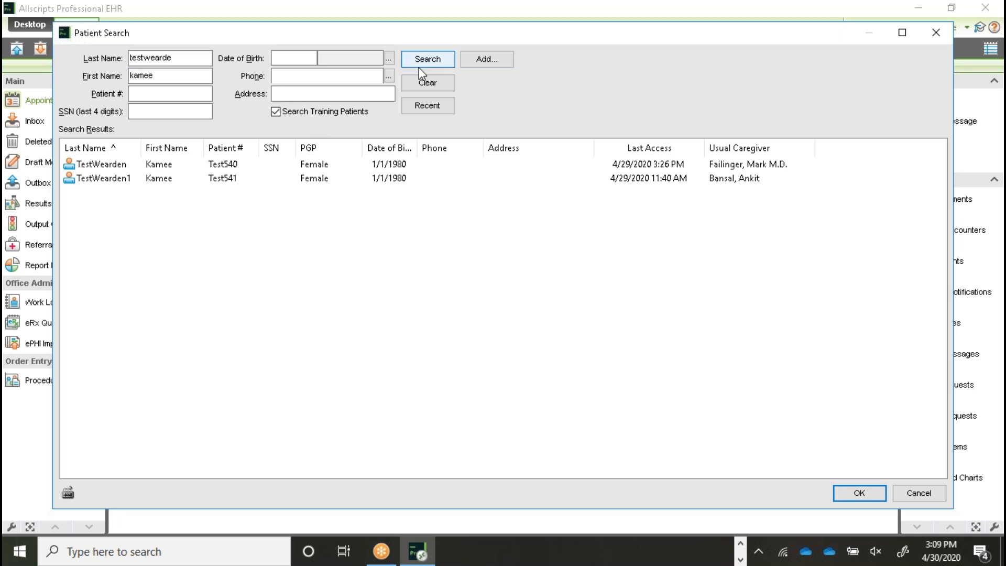
Step: Open the first matching patient's chart and join the 4/29/2020 3:09 PM encounter
{"action": "left_click", "coordinate": [145, 166]}
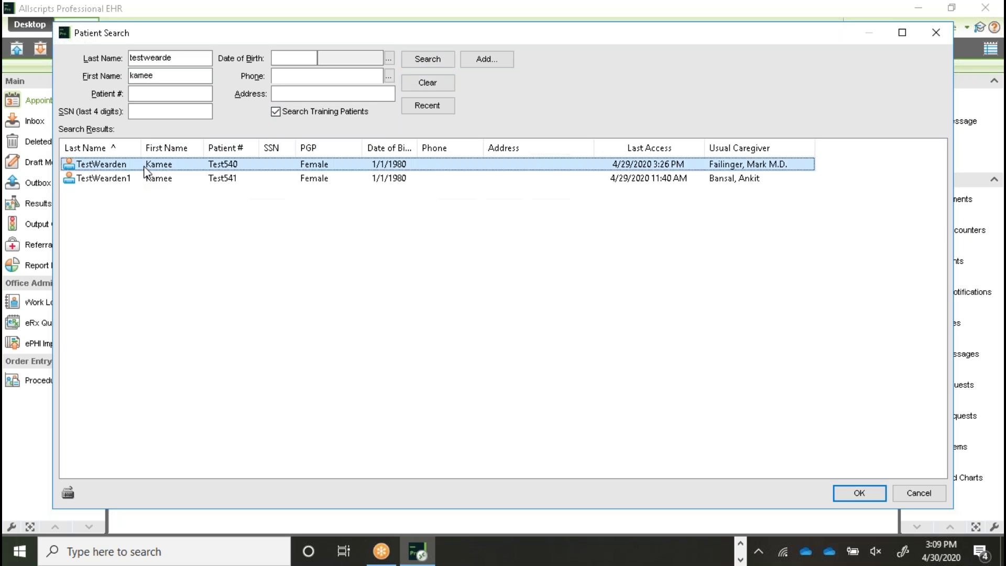
{"action": "double_click", "coordinate": [147, 166]}
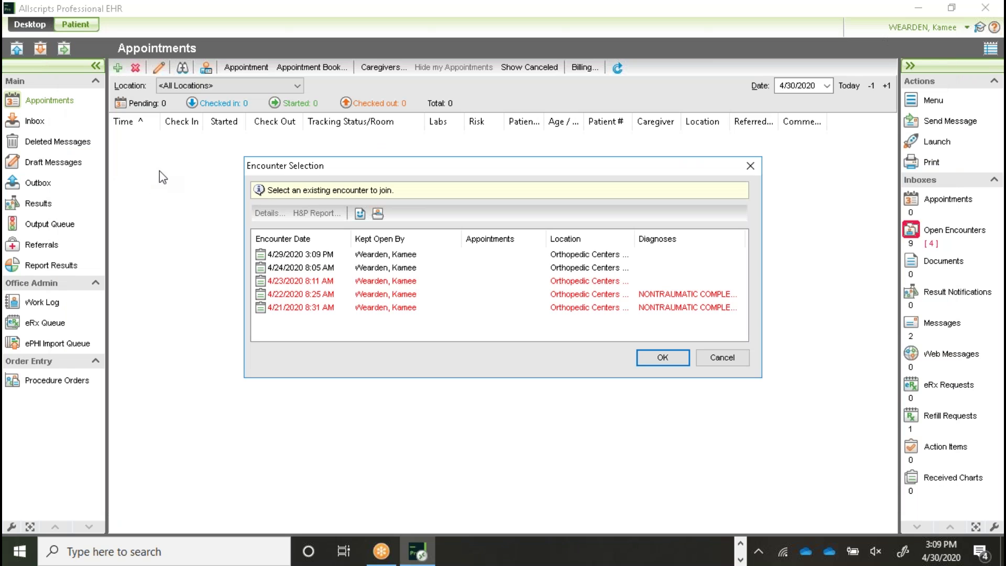
{"action": "left_click", "coordinate": [454, 259]}
{"action": "left_click", "coordinate": [685, 359]}
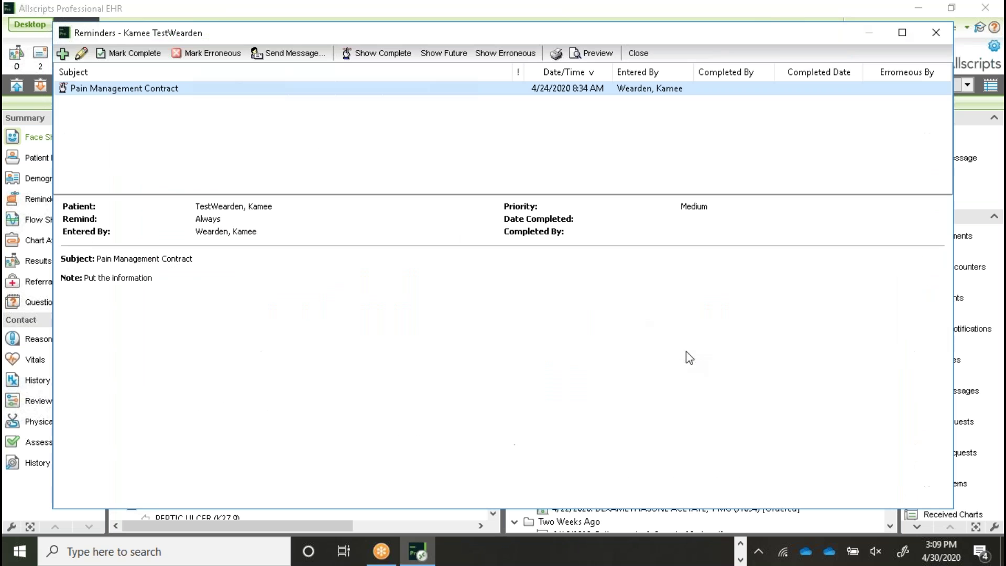
Step: Close the Reminders window and go to the encounter's Assessment/Plan page
{"action": "left_click", "coordinate": [937, 33]}
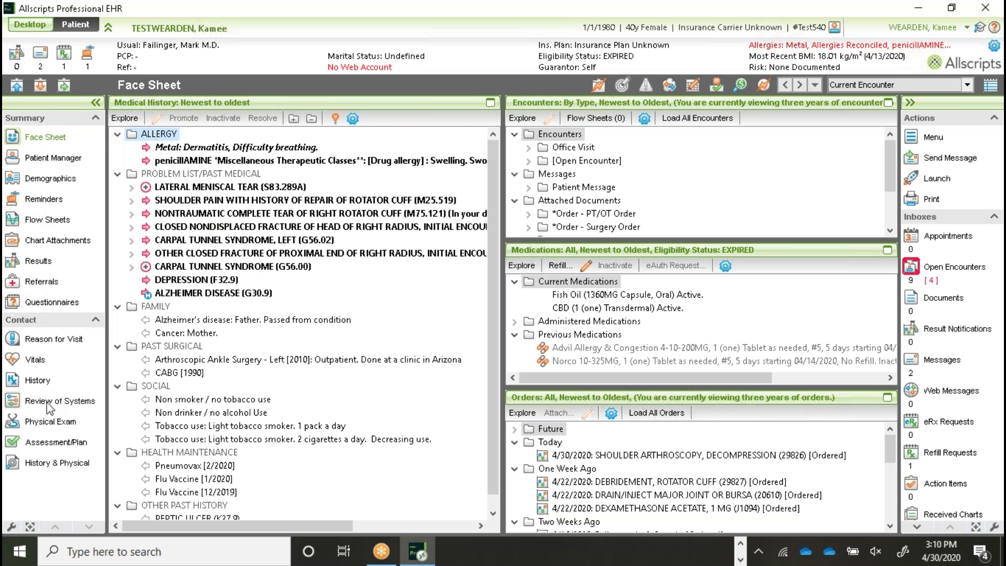
{"action": "left_click", "coordinate": [48, 443]}
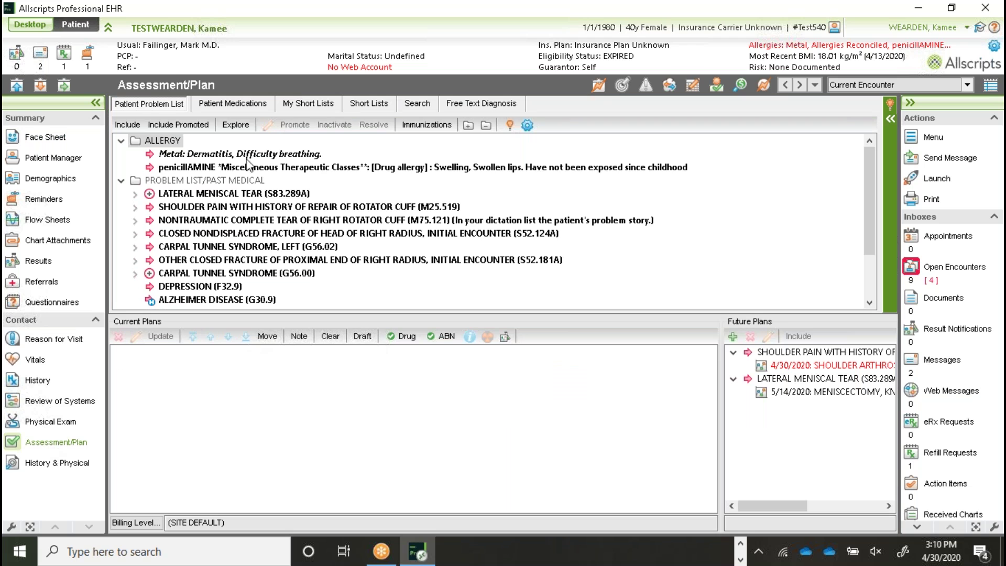
Step: From My Short Lists > X-Ray > Hand, add XR HAND LEFT, 2 VIEWS (73120) to Current Plans
{"action": "left_click", "coordinate": [315, 104]}
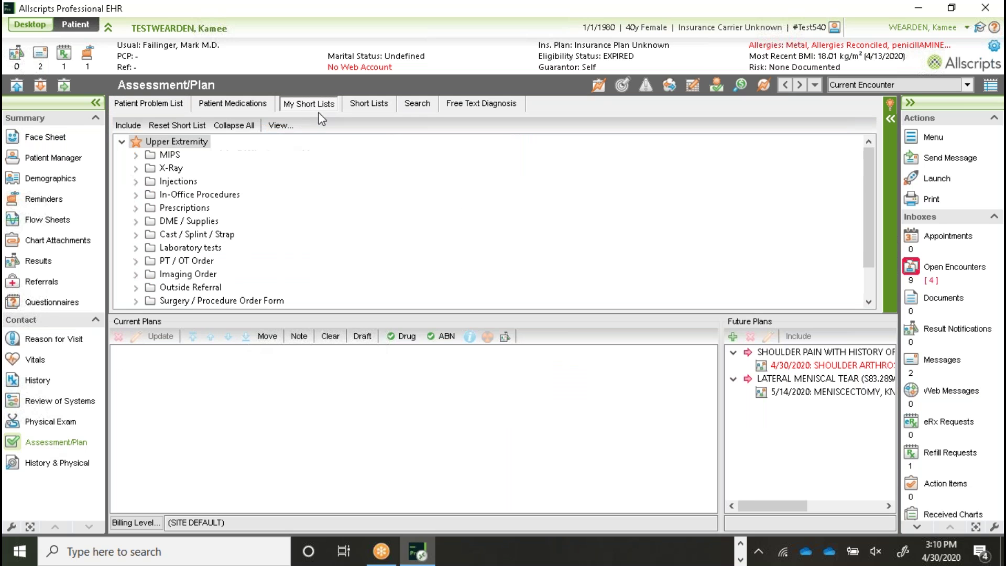
{"action": "left_click", "coordinate": [136, 168]}
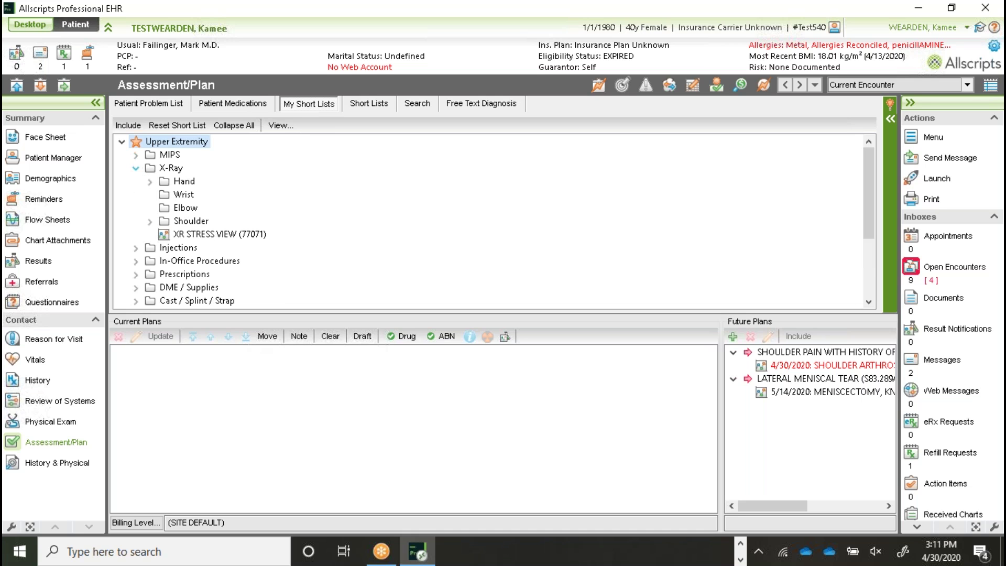
{"action": "left_click", "coordinate": [150, 181]}
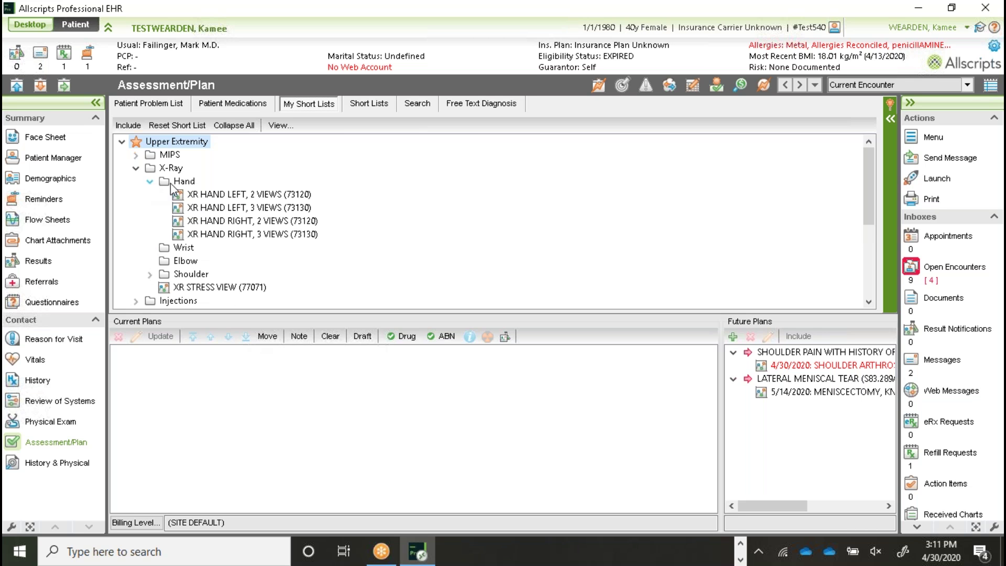
{"action": "left_click", "coordinate": [240, 195]}
{"action": "double_click", "coordinate": [240, 195]}
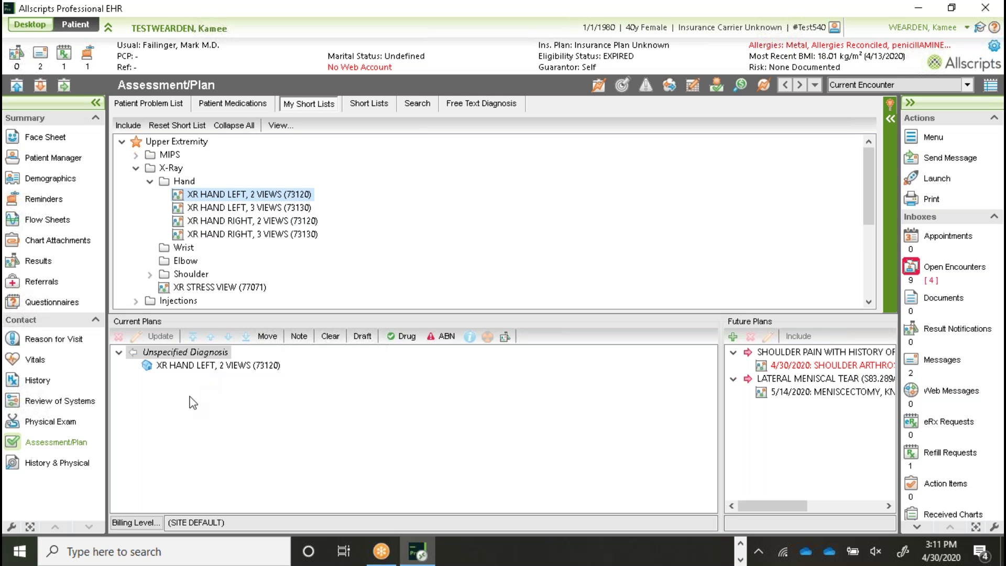
Step: Open the XR HAND LEFT, 2 VIEWS order, confirm it from Comments, and return to the Desktop
{"action": "double_click", "coordinate": [195, 367]}
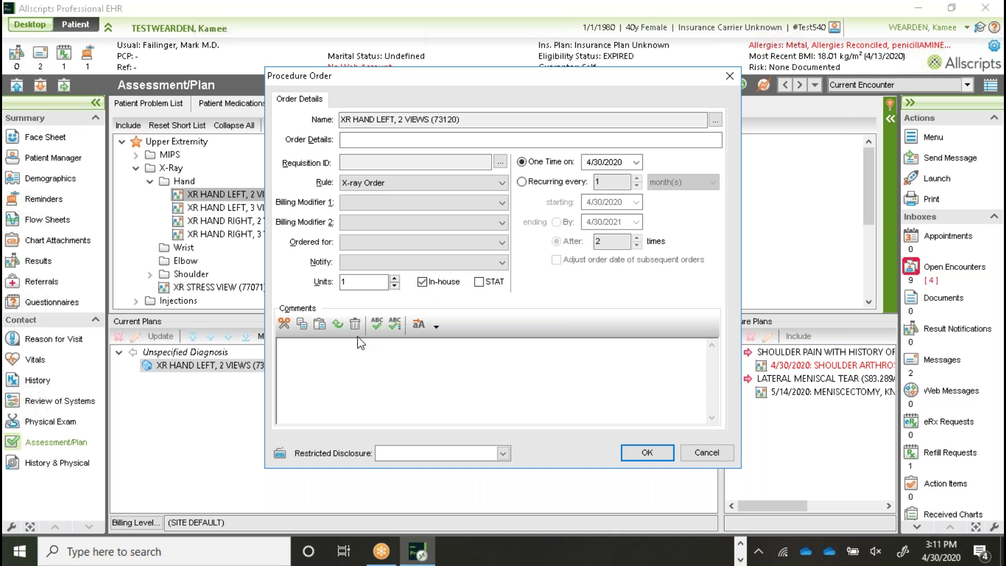
{"action": "left_click", "coordinate": [707, 454]}
{"action": "left_click", "coordinate": [637, 453]}
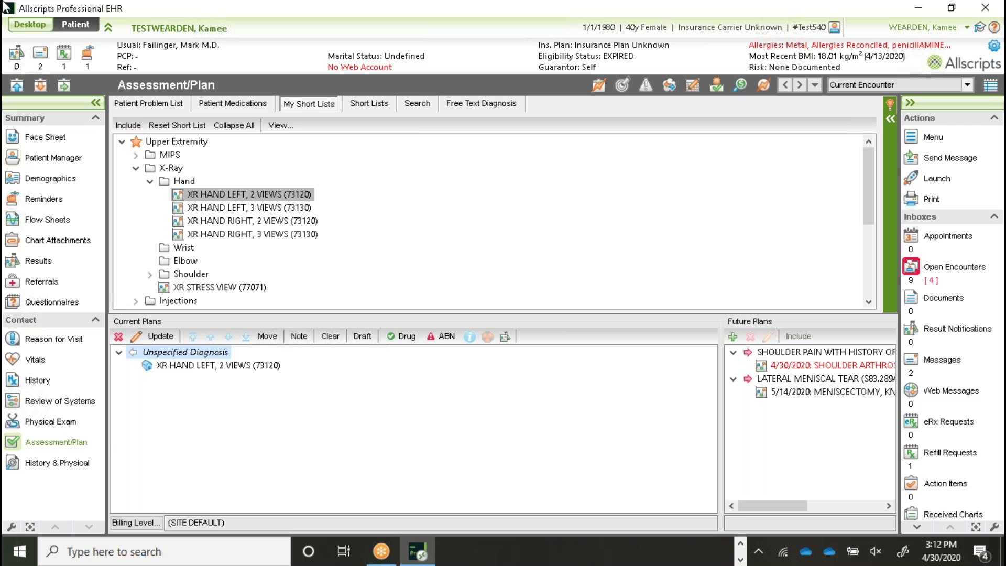
{"action": "left_click", "coordinate": [39, 30]}
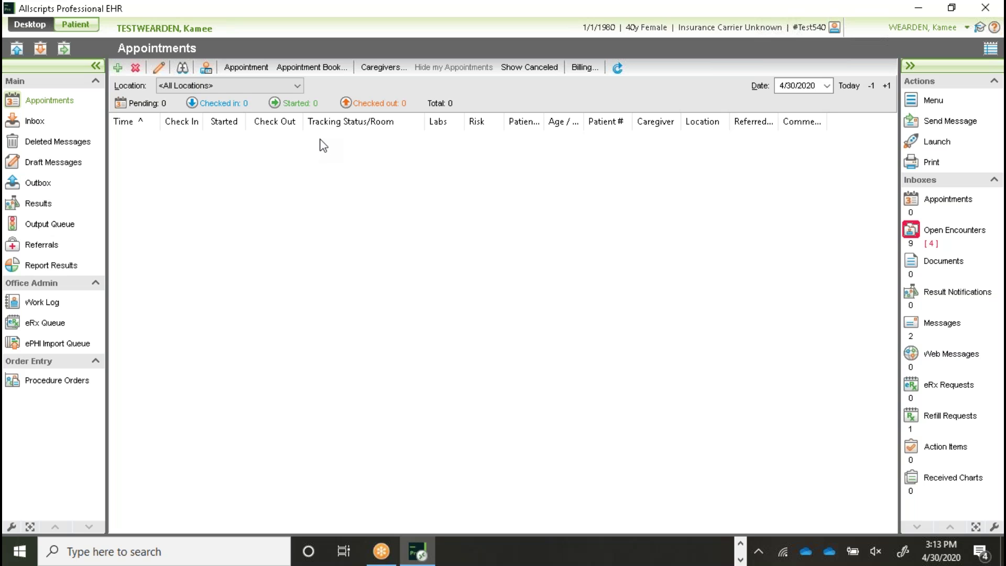
Step: Start a new appointment for the current patient at OCC HSA Swedish with comment 'tes'
{"action": "left_click", "coordinate": [118, 68]}
{"action": "left_click", "coordinate": [169, 86]}
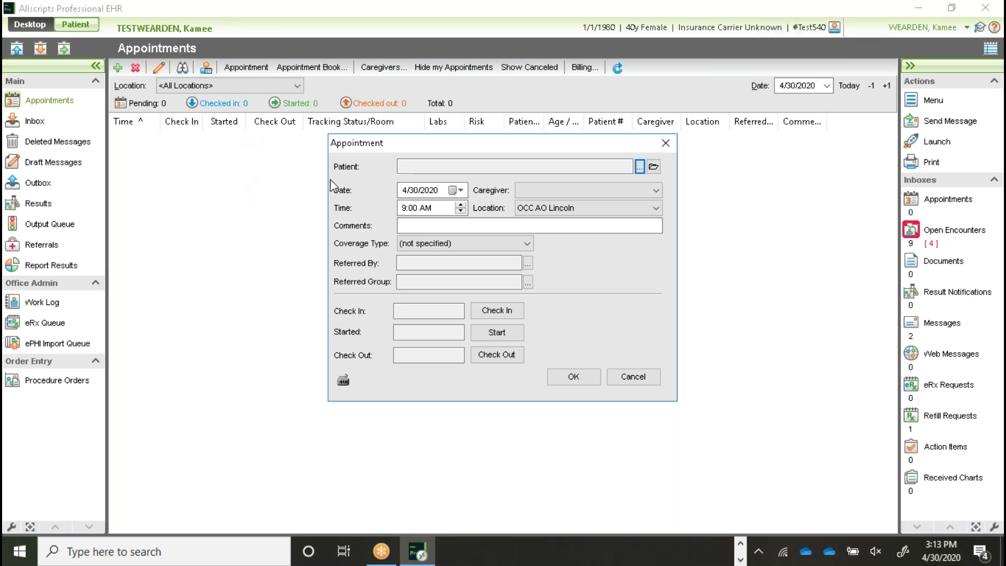
{"action": "left_click", "coordinate": [654, 166]}
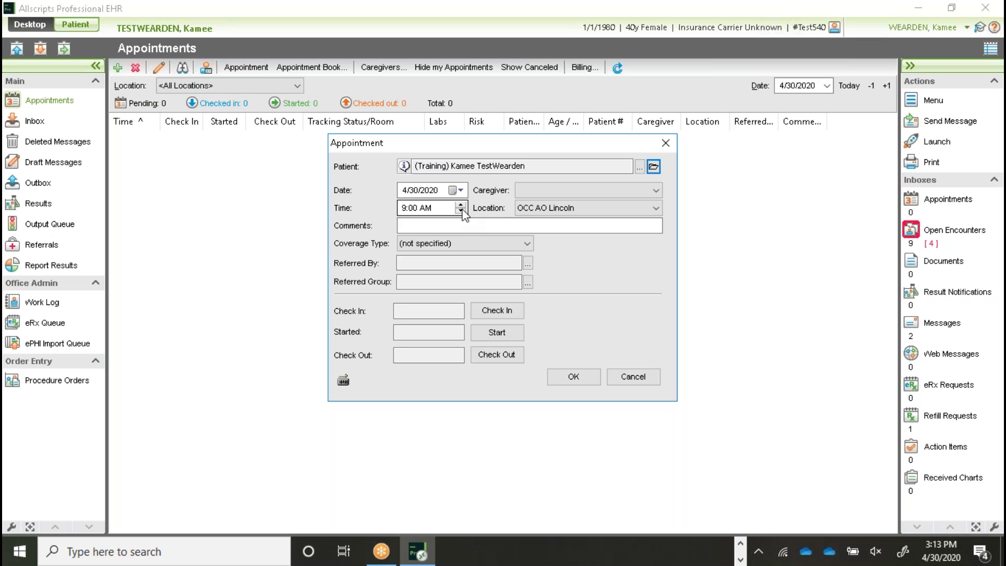
{"action": "left_click", "coordinate": [655, 208]}
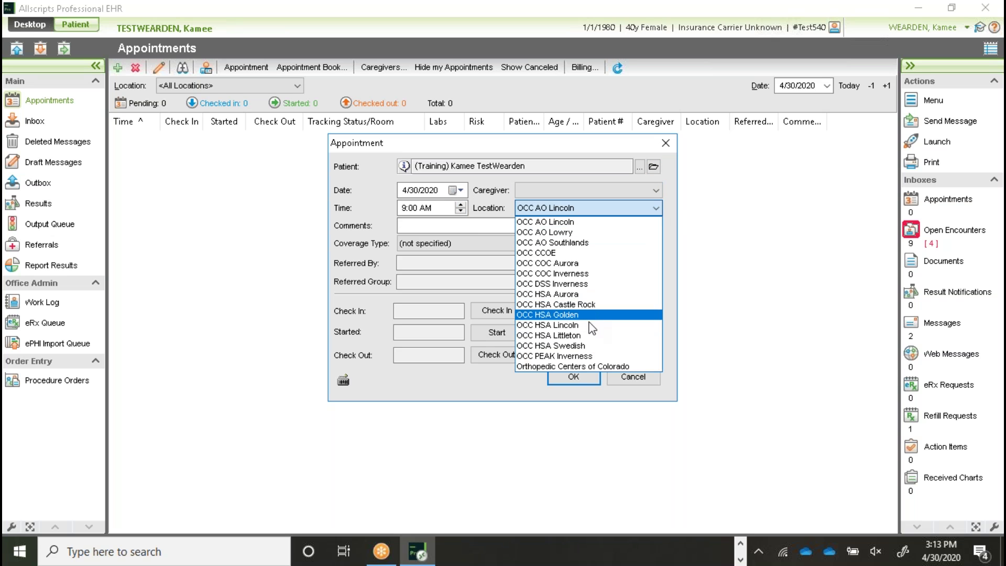
{"action": "left_click", "coordinate": [593, 346]}
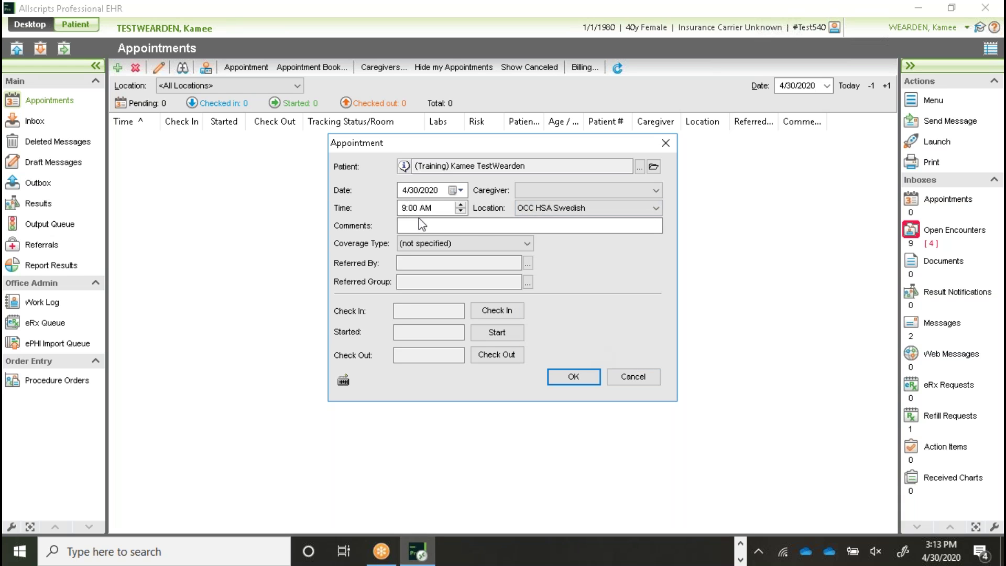
{"action": "left_click", "coordinate": [437, 226]}
{"action": "type", "text": "test"}
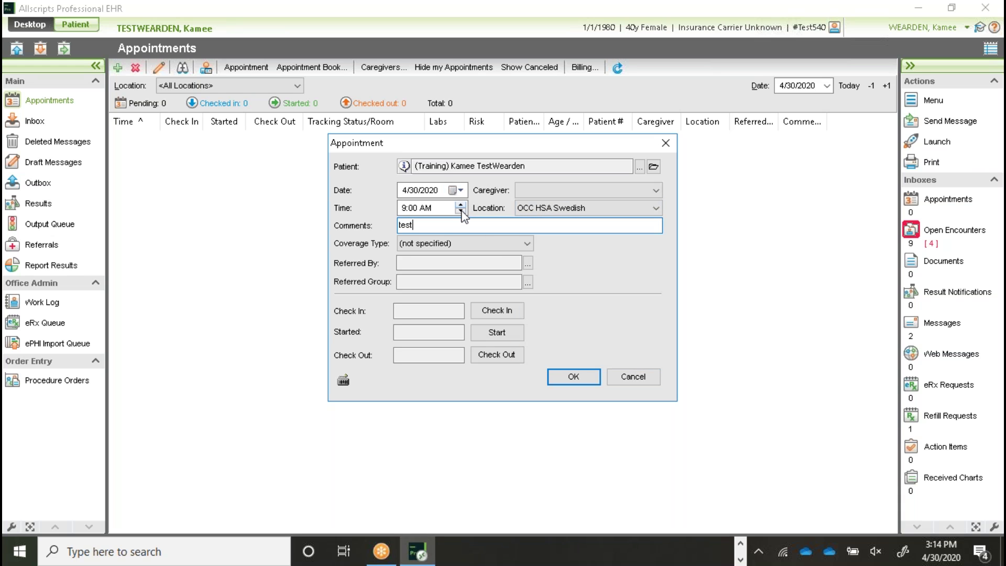
Step: Set the appointment time to 3:00 PM, assign a caregiver, and save it
{"action": "left_click", "coordinate": [429, 207]}
{"action": "key", "text": "Up"}
{"action": "key", "text": "Up"}
{"action": "key", "text": "Up"}
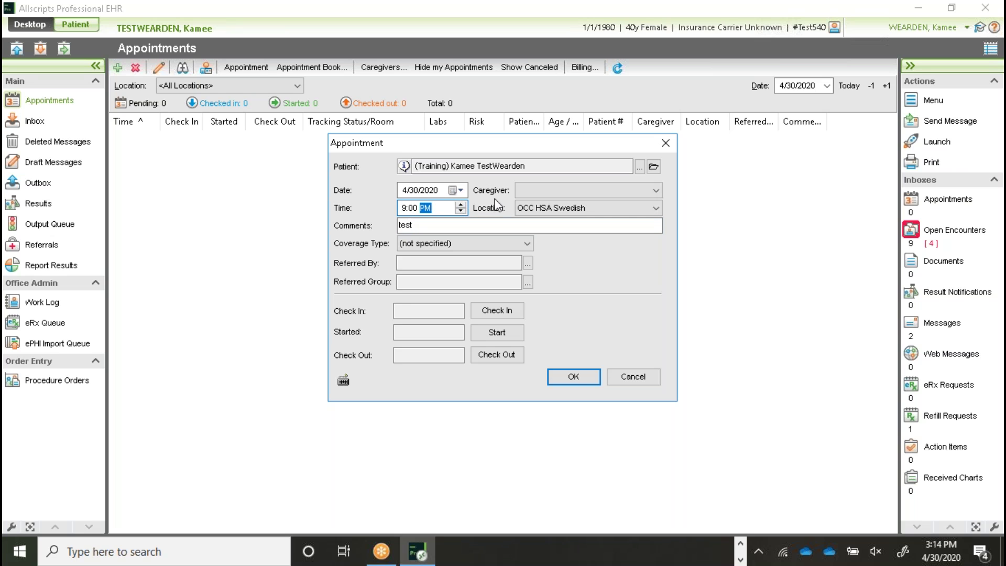
{"action": "left_click", "coordinate": [407, 208]}
{"action": "type", "text": "3"}
{"action": "left_click", "coordinate": [576, 377]}
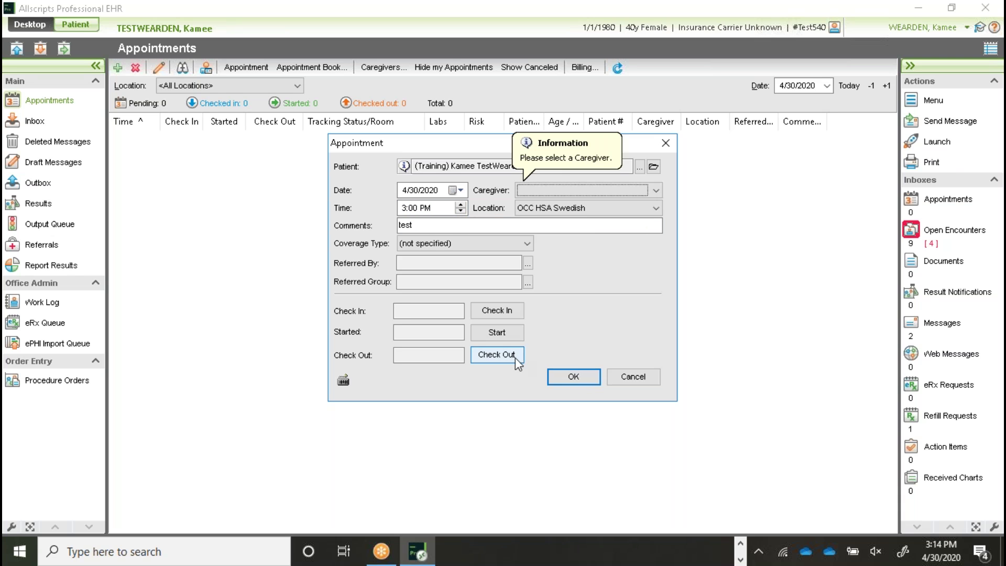
{"action": "left_click", "coordinate": [656, 191]}
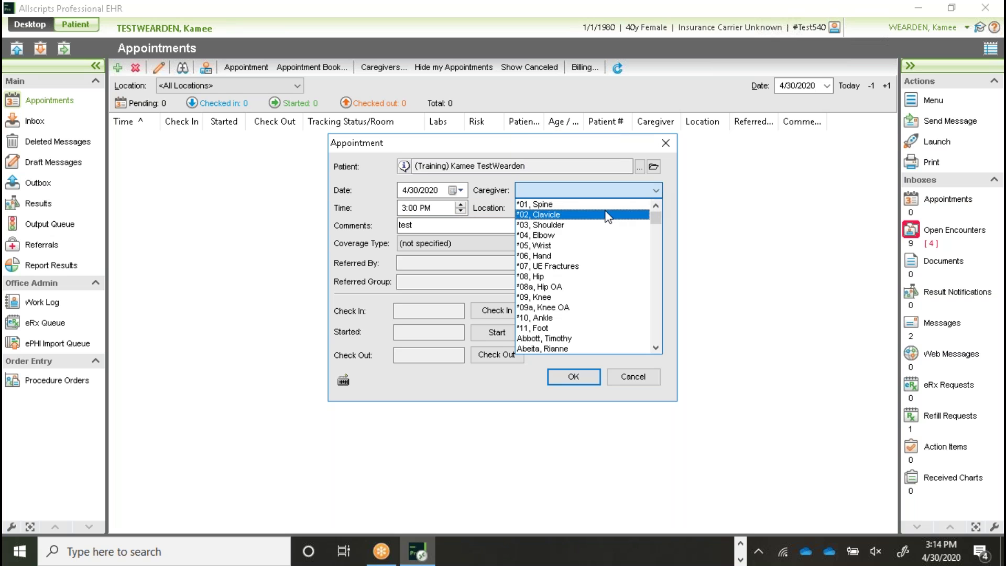
{"action": "scroll", "coordinate": [609, 272], "scroll_direction": "down", "scroll_amount": 4}
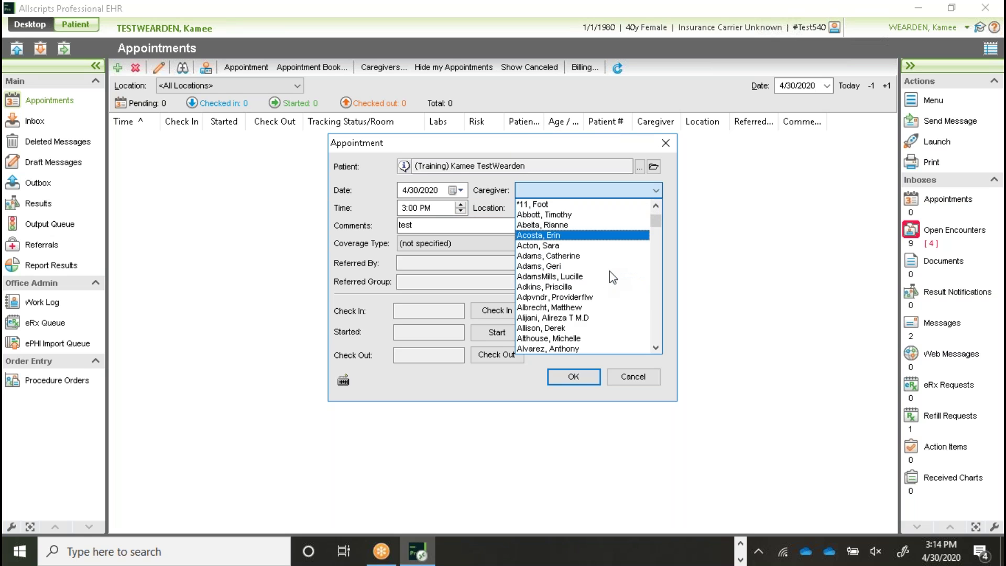
{"action": "left_click", "coordinate": [587, 318]}
{"action": "left_click", "coordinate": [582, 377]}
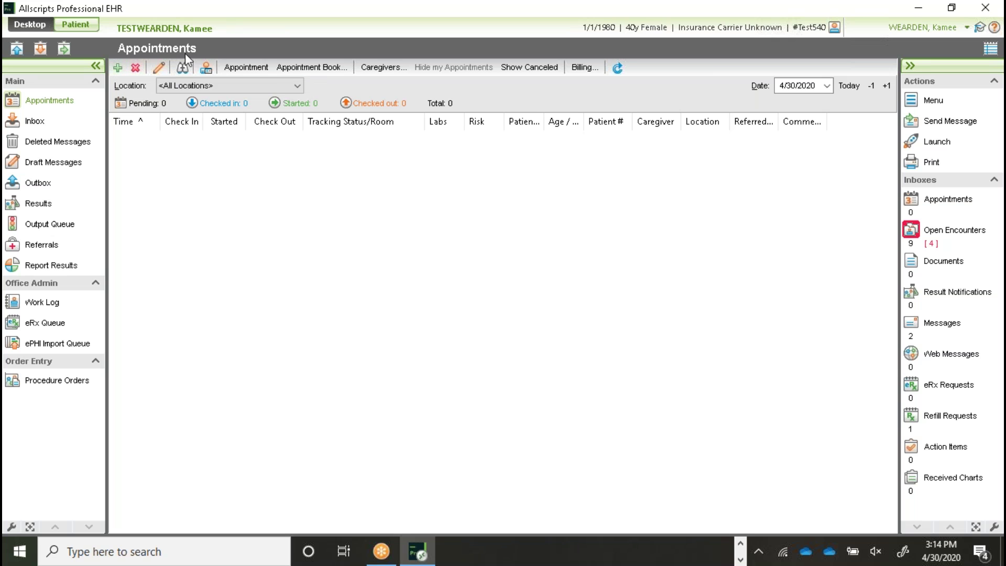
Step: Filter the appointments list to OCC HSA Swedish and start another new appointment
{"action": "left_click", "coordinate": [246, 86]}
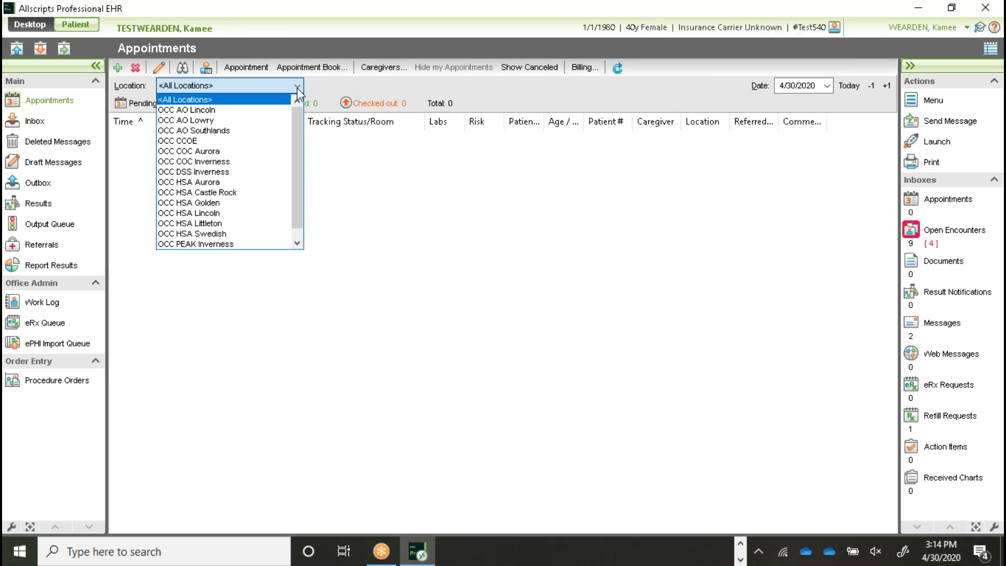
{"action": "left_click", "coordinate": [233, 237]}
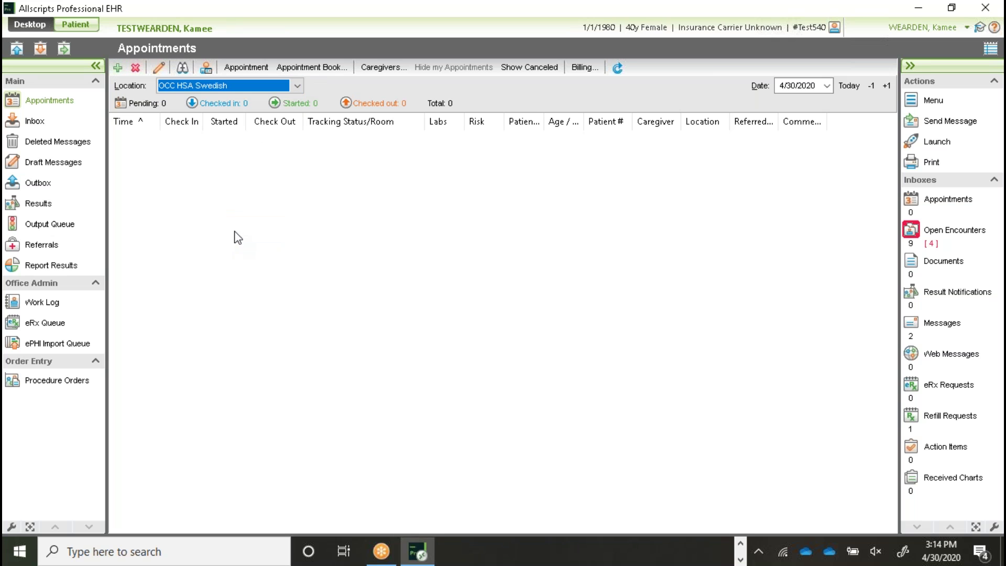
{"action": "left_click", "coordinate": [118, 67]}
{"action": "left_click", "coordinate": [173, 85]}
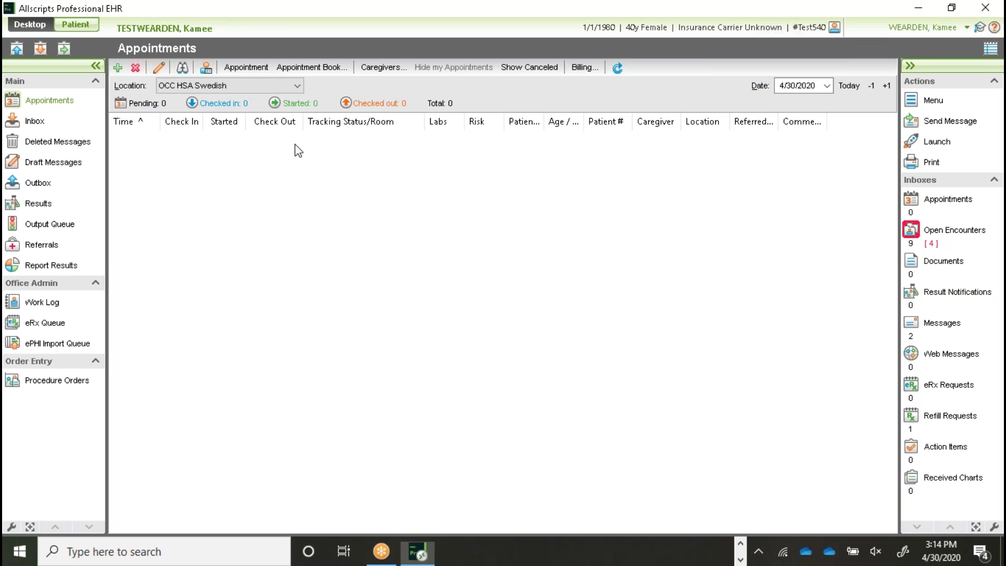
Step: Fill in the current patient and set the appointment time to 4:00 PM
{"action": "left_click", "coordinate": [640, 166]}
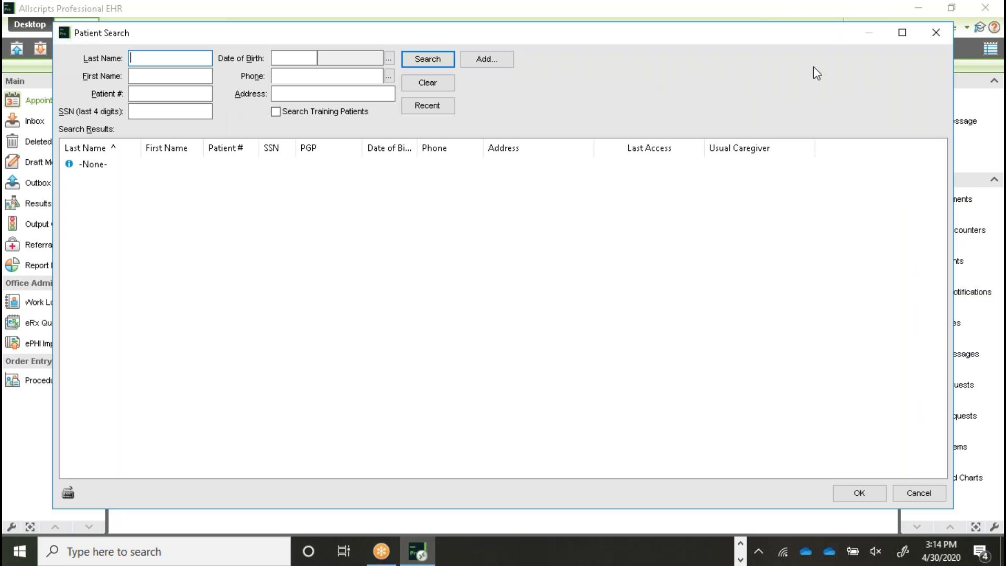
{"action": "left_click", "coordinate": [936, 32]}
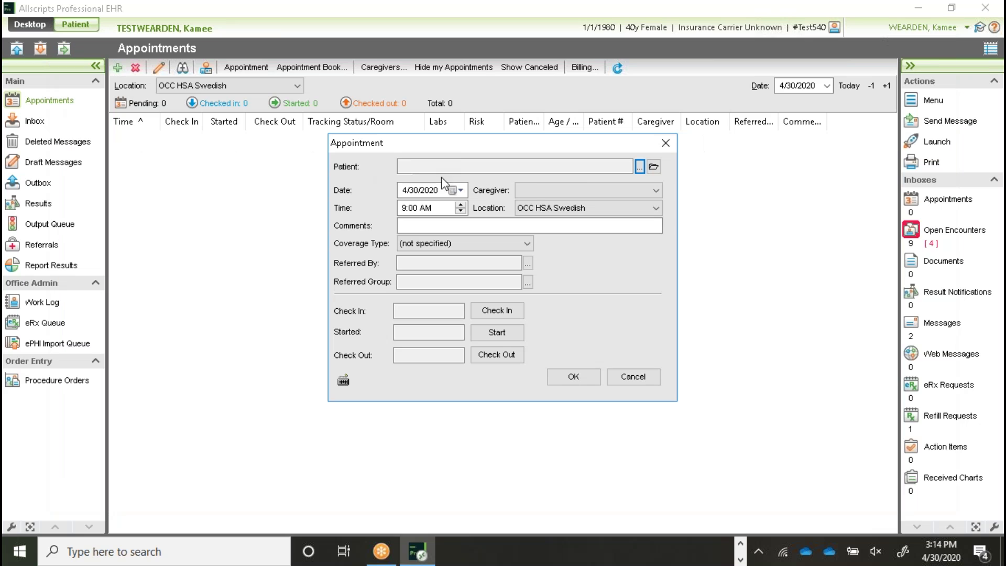
{"action": "left_click", "coordinate": [654, 166]}
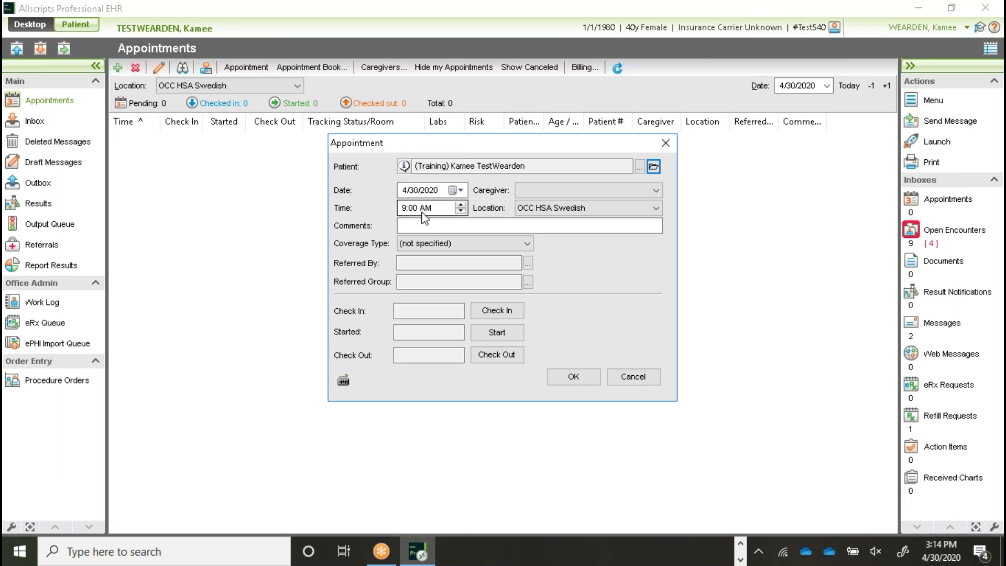
{"action": "left_click", "coordinate": [401, 208]}
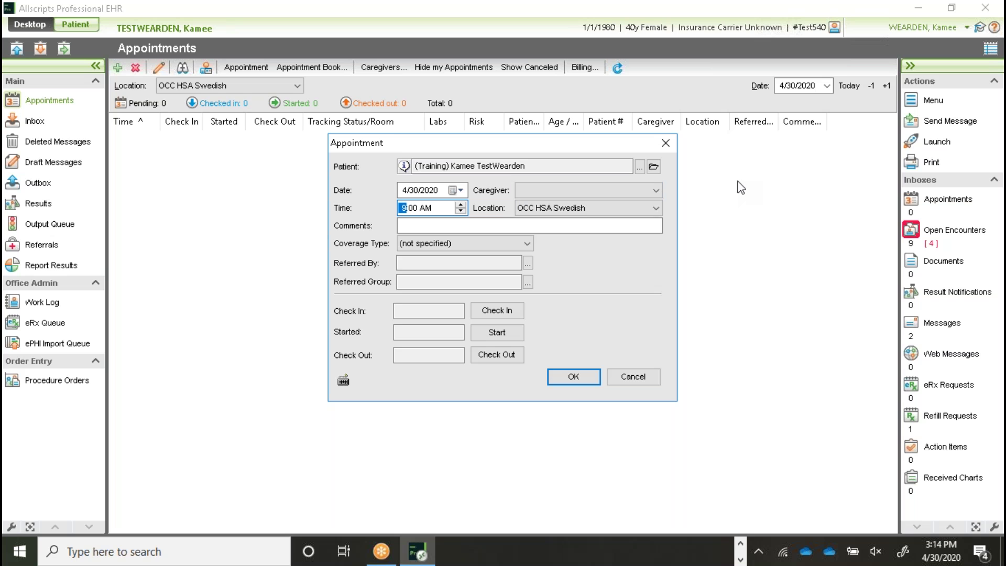
{"action": "key", "text": "Tab"}
{"action": "left_click", "coordinate": [425, 209]}
{"action": "key", "text": "p"}
Step: Choose a caregiver from the dropdown and save the appointment
{"action": "left_click", "coordinate": [589, 381]}
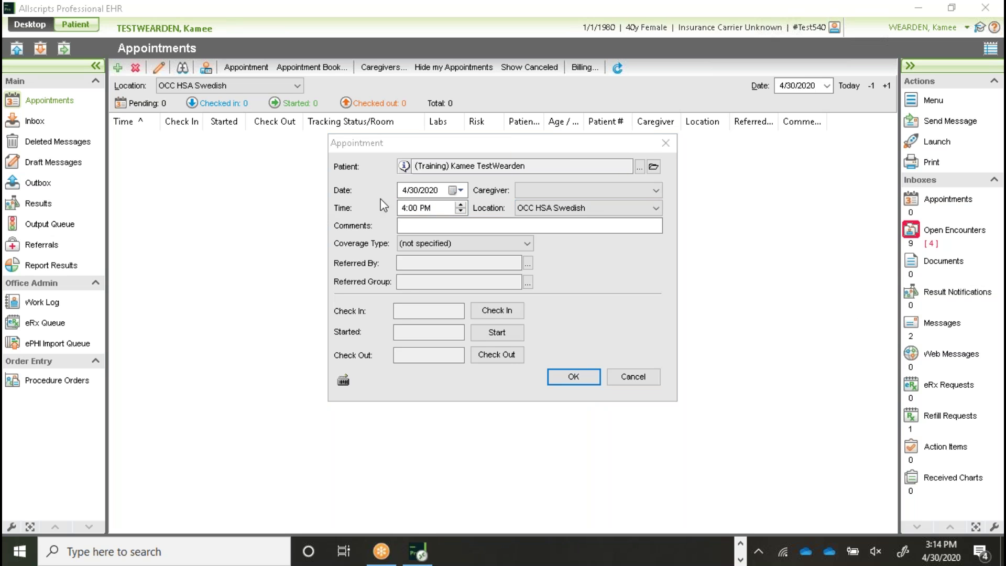
{"action": "left_click", "coordinate": [580, 378]}
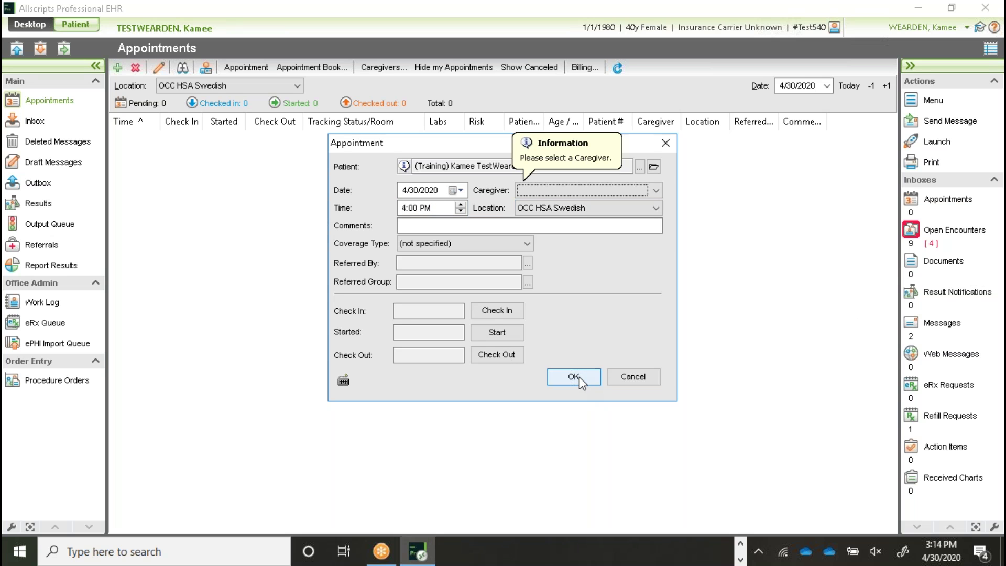
{"action": "left_click", "coordinate": [573, 192]}
{"action": "scroll", "coordinate": [585, 263], "scroll_direction": "down", "scroll_amount": 3}
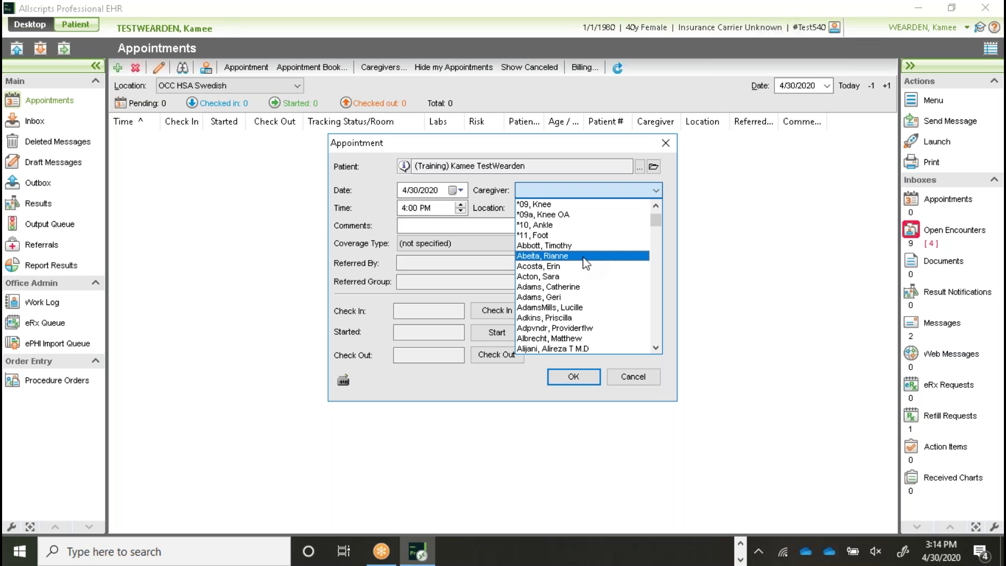
{"action": "scroll", "coordinate": [587, 283], "scroll_direction": "down", "scroll_amount": 1}
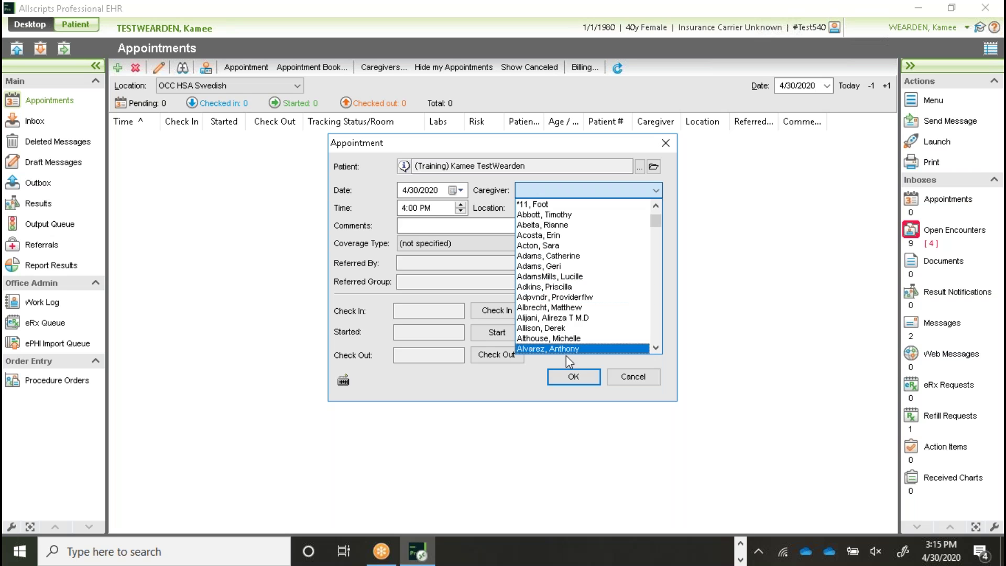
{"action": "left_click", "coordinate": [571, 321]}
{"action": "left_click", "coordinate": [573, 377]}
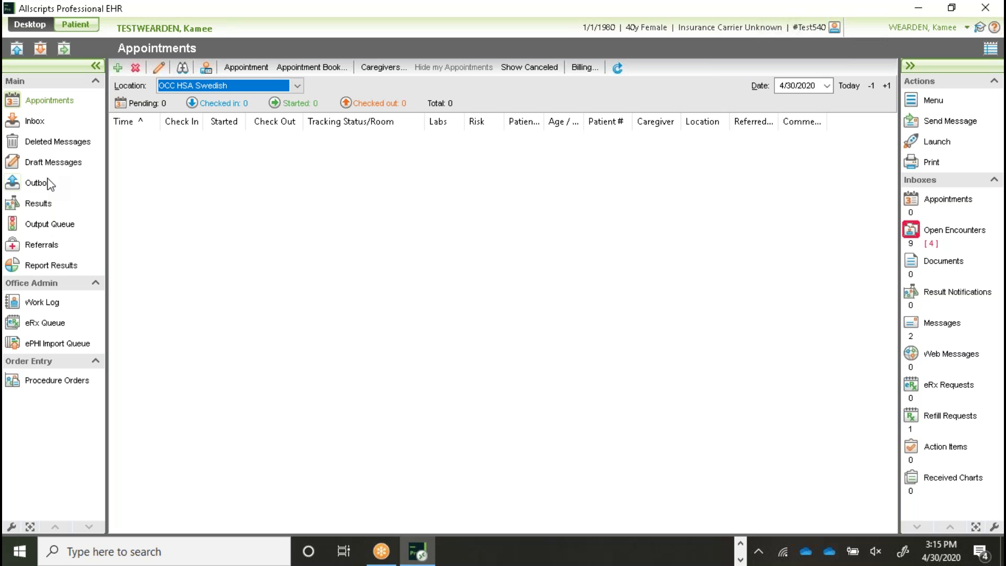
Step: Open the Procedure Orders list under Order Entry
{"action": "left_click", "coordinate": [271, 105]}
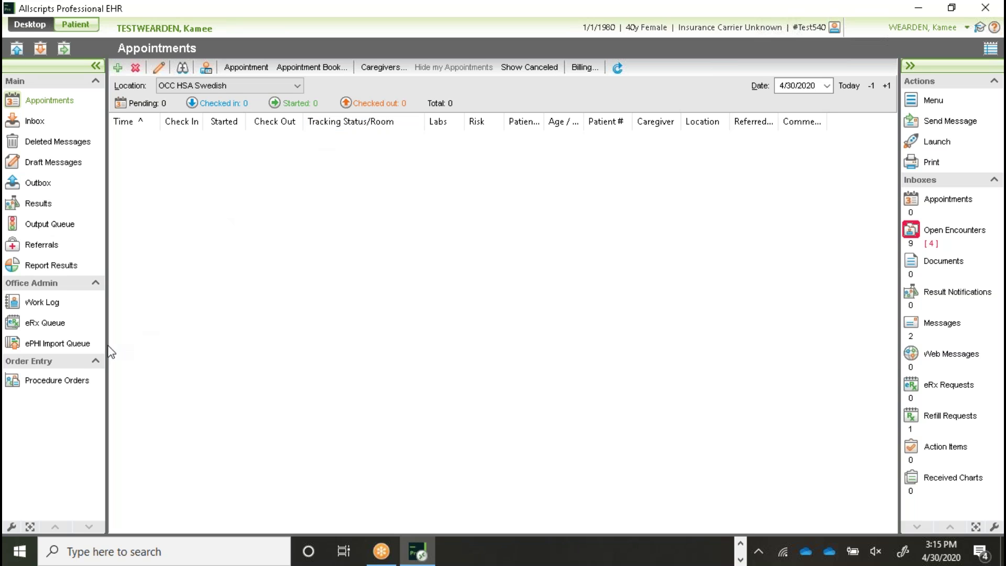
{"action": "left_click", "coordinate": [45, 386]}
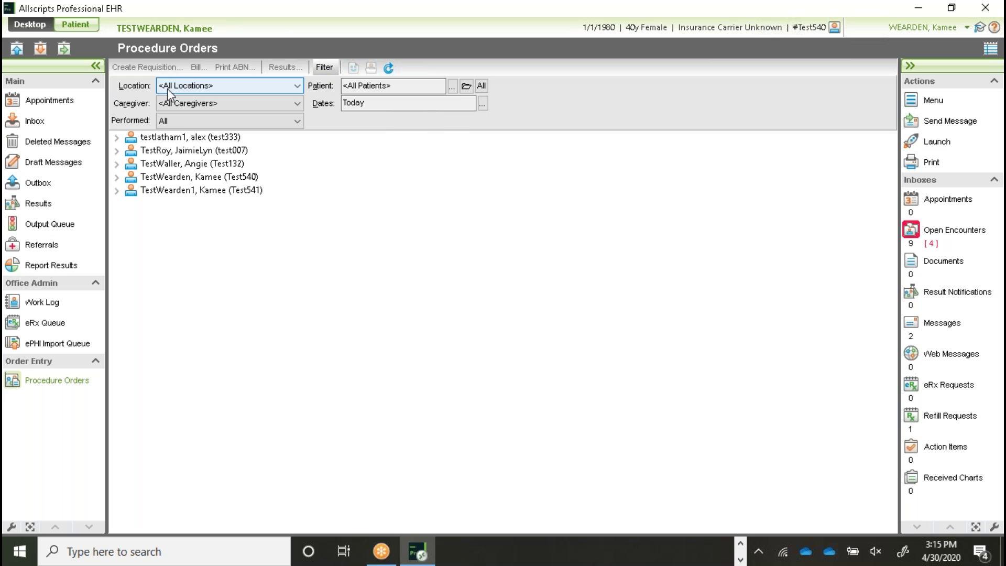
Step: Review the Location and Caregiver filters, leaving both at all locations and caregivers
{"action": "left_click", "coordinate": [299, 87]}
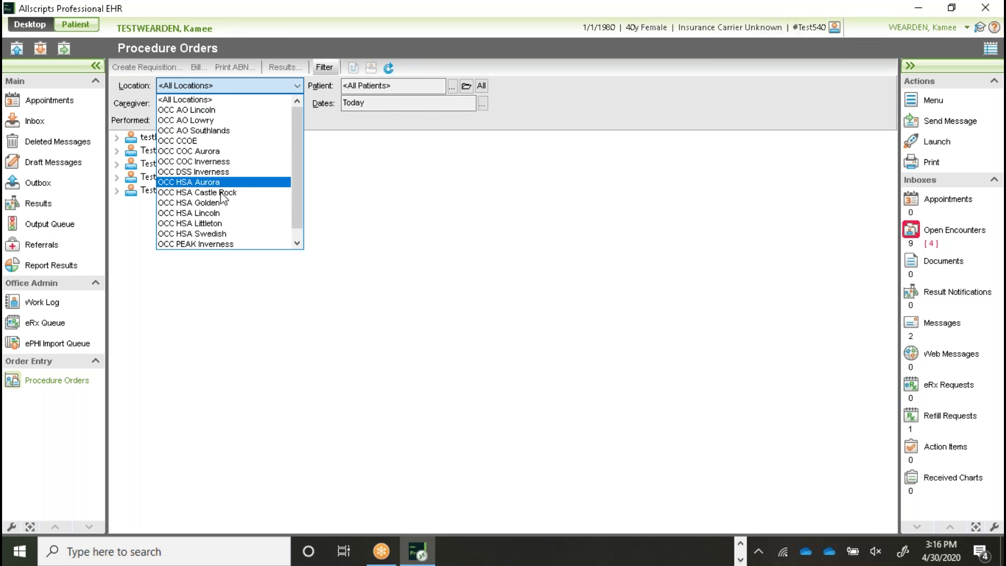
{"action": "left_click", "coordinate": [297, 85]}
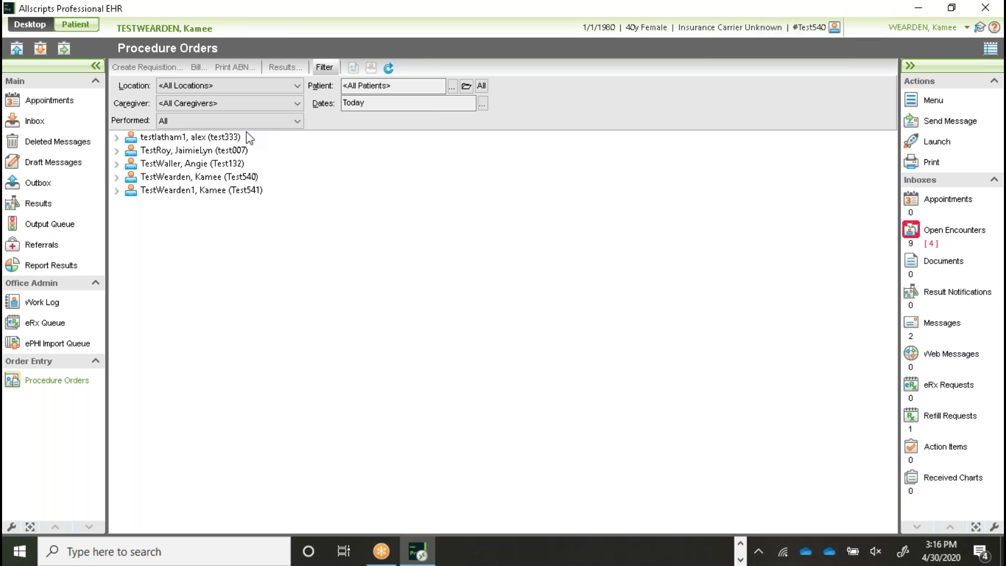
{"action": "left_click", "coordinate": [295, 104]}
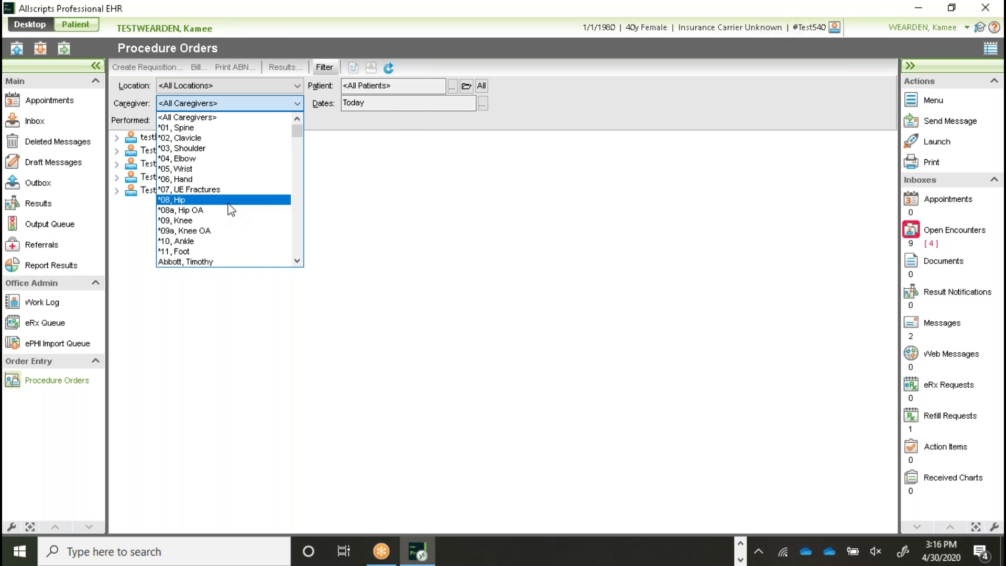
{"action": "left_click", "coordinate": [294, 106]}
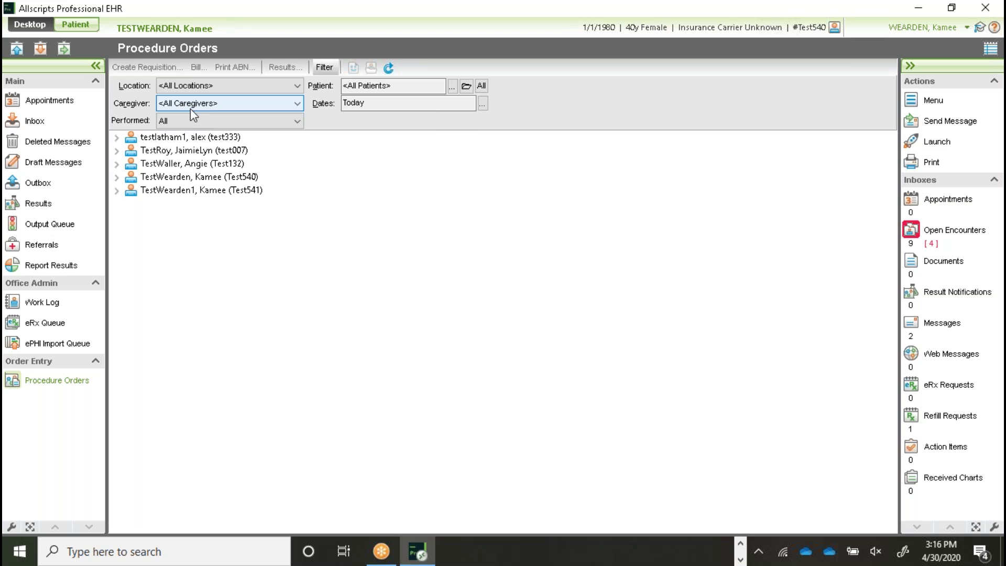
{"action": "left_click", "coordinate": [192, 84]}
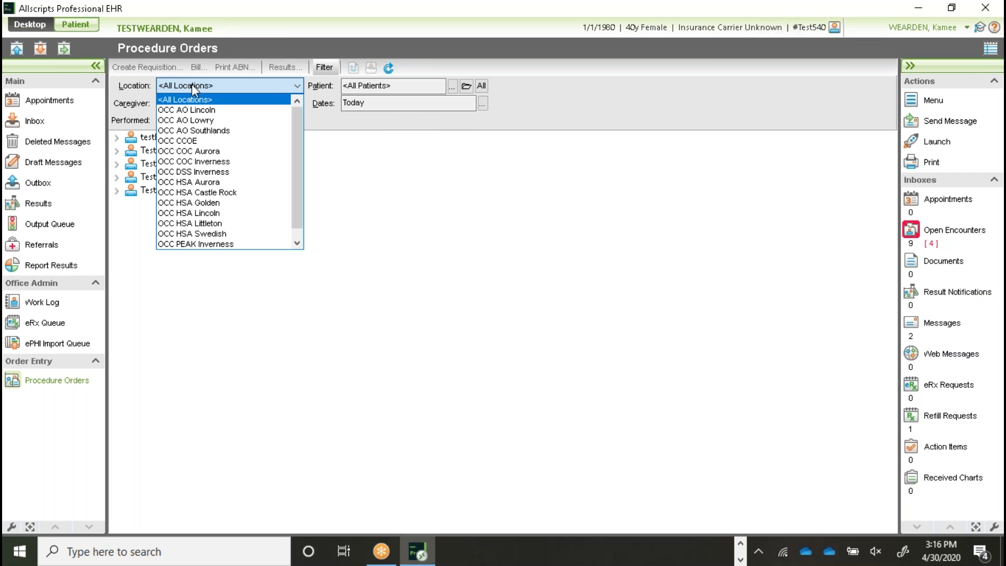
{"action": "left_click", "coordinate": [298, 87]}
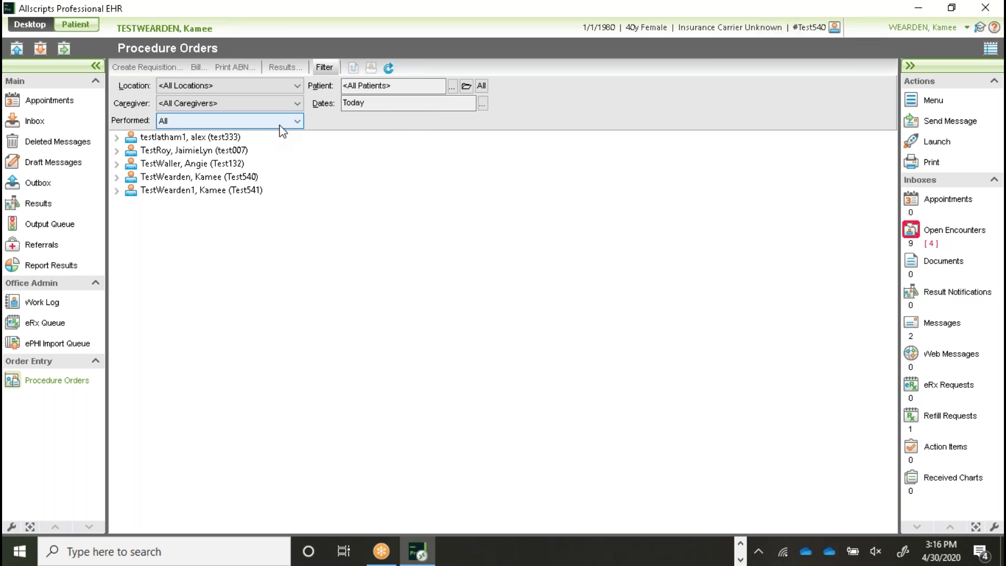
Step: Set the Performed filter to In-house, then check the Patient and Dates fields
{"action": "left_click", "coordinate": [298, 122]}
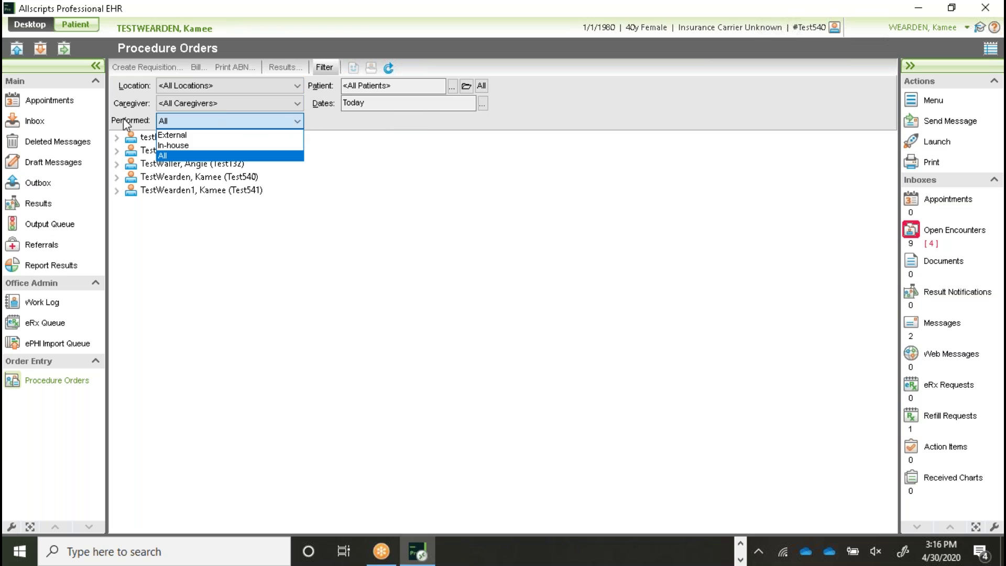
{"action": "left_click", "coordinate": [180, 147]}
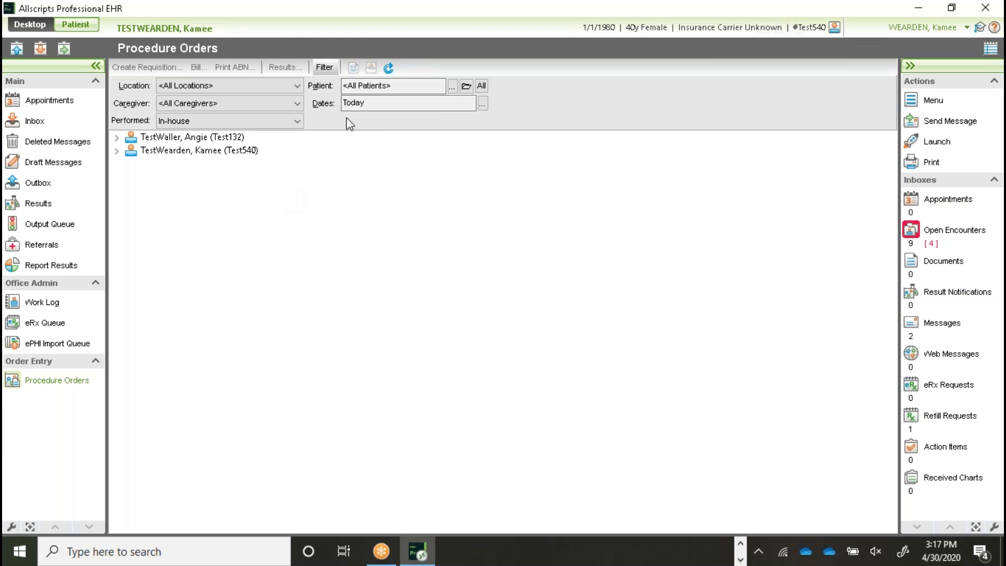
{"action": "left_click", "coordinate": [382, 88]}
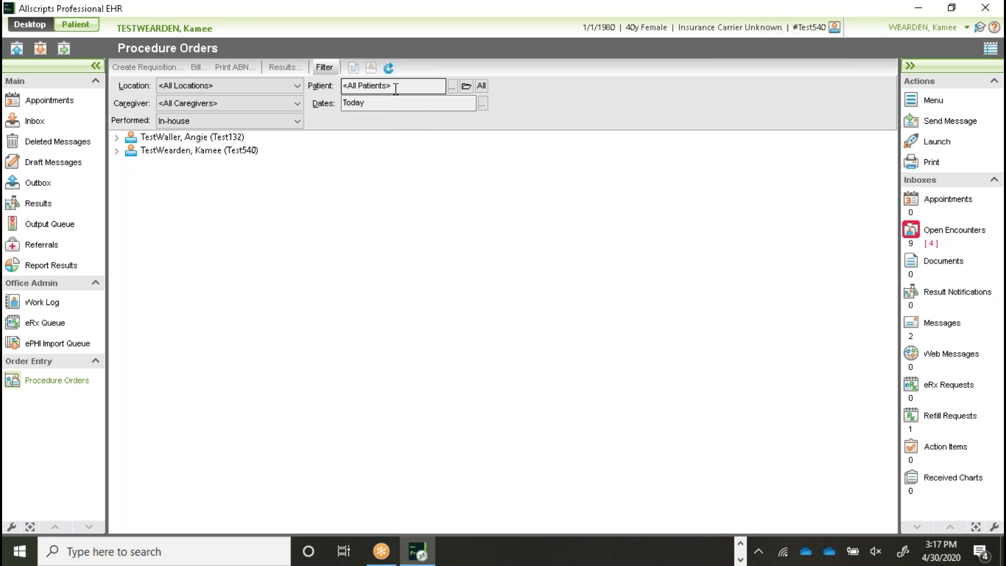
{"action": "left_click", "coordinate": [445, 106]}
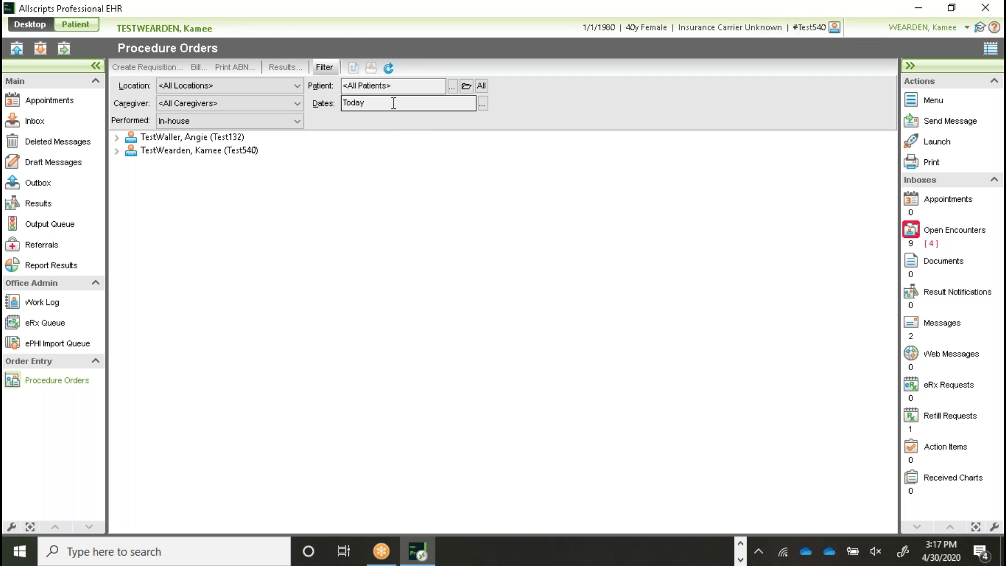
{"action": "left_click", "coordinate": [325, 68]}
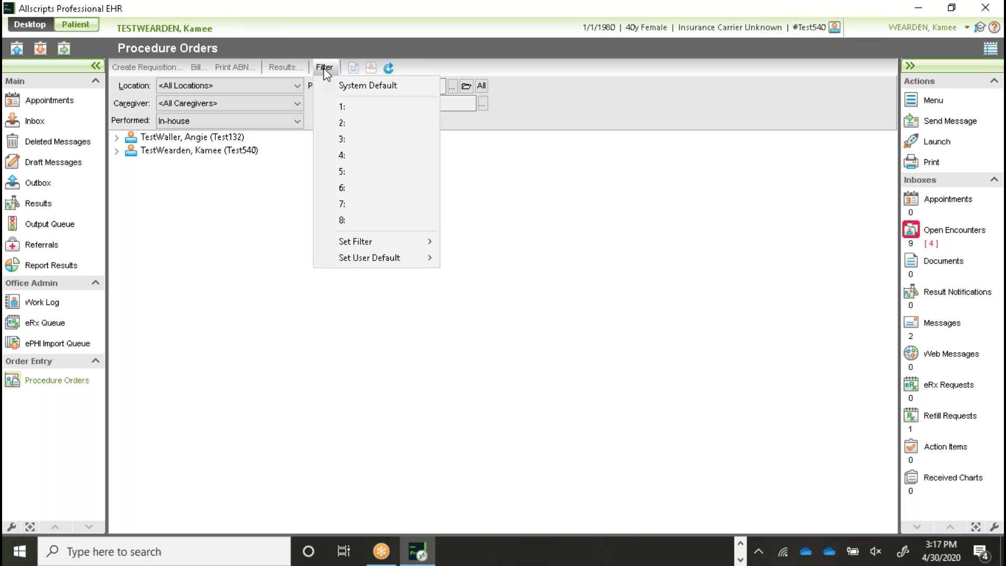
Step: Save the current filter as quick filter #1 named 'Xray Workflow' and apply it
{"action": "mouse_move", "coordinate": [389, 241]}
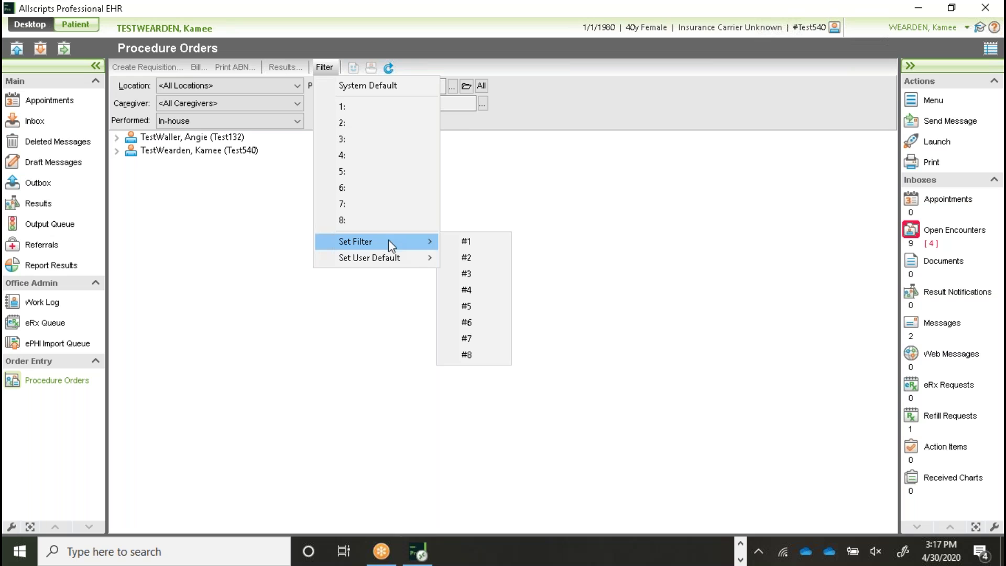
{"action": "left_click", "coordinate": [492, 241]}
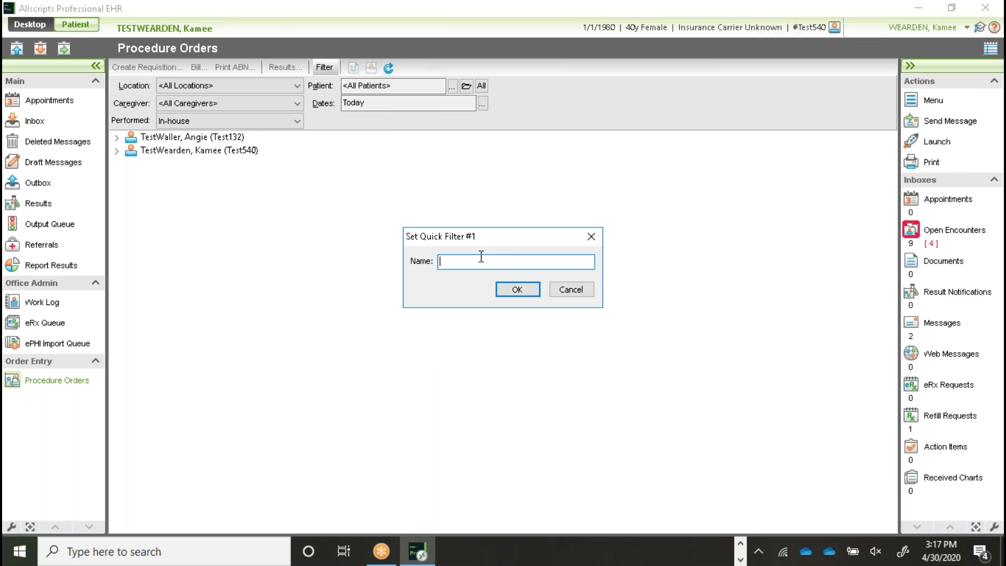
{"action": "type", "text": "Xray Workflow"}
{"action": "left_click", "coordinate": [529, 289]}
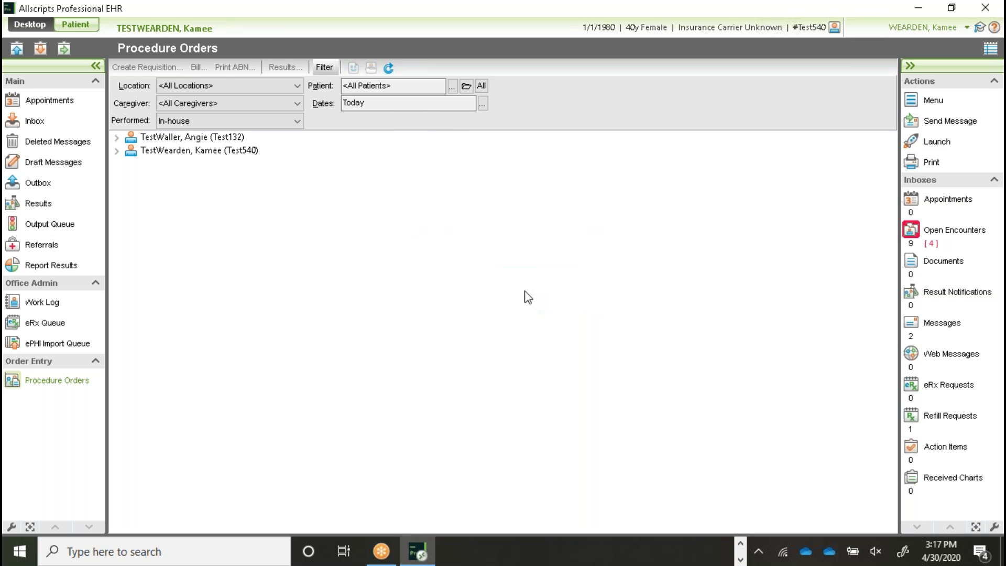
{"action": "left_click", "coordinate": [325, 68]}
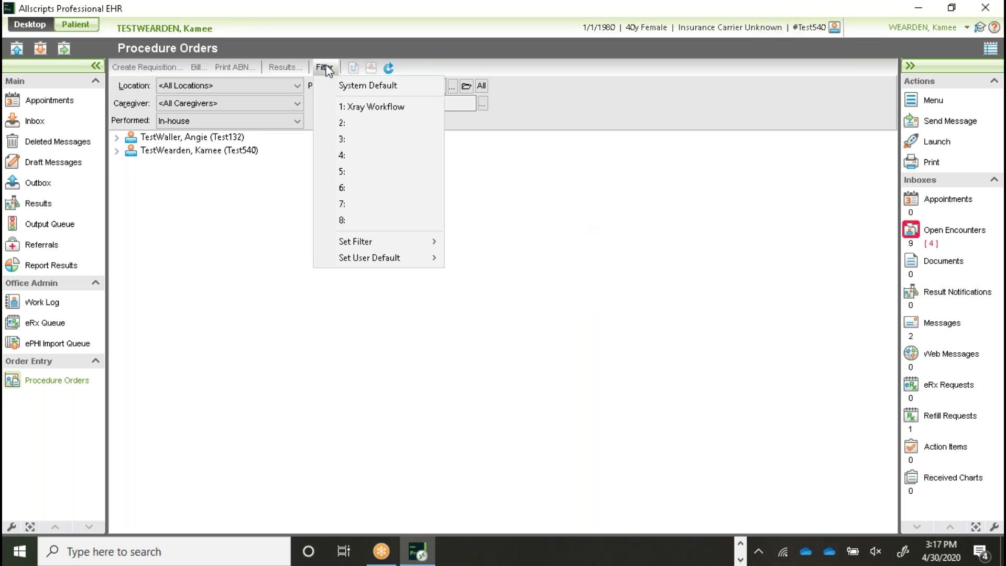
{"action": "left_click", "coordinate": [358, 108]}
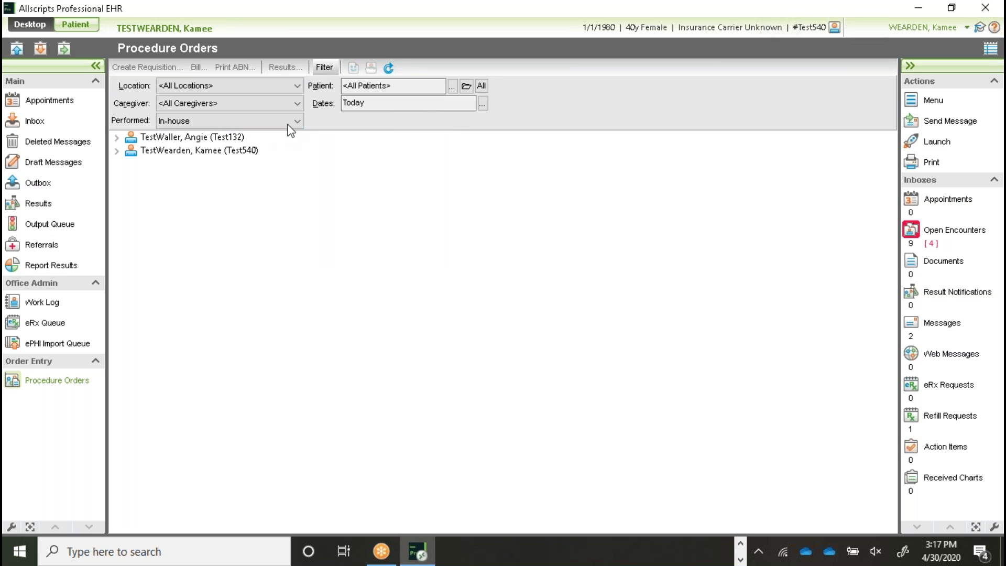
Step: Make 1: Xray Workflow the user default filter
{"action": "left_click", "coordinate": [325, 67]}
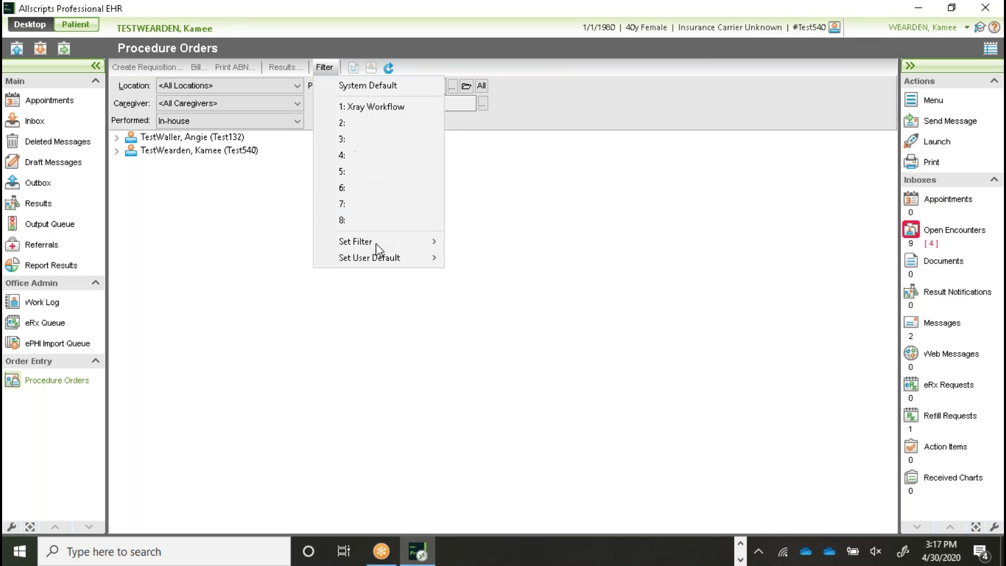
{"action": "mouse_move", "coordinate": [381, 253]}
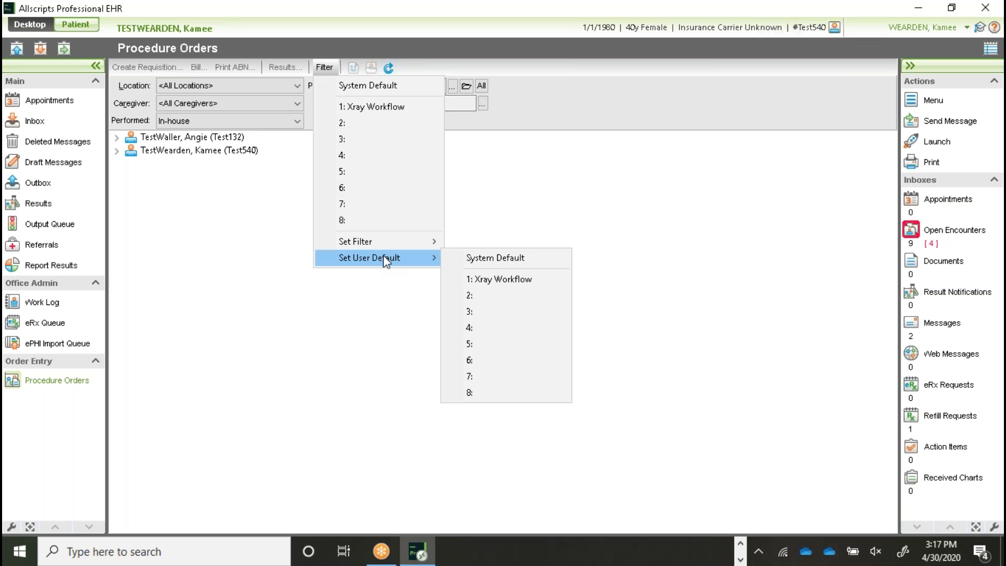
{"action": "left_click", "coordinate": [502, 280]}
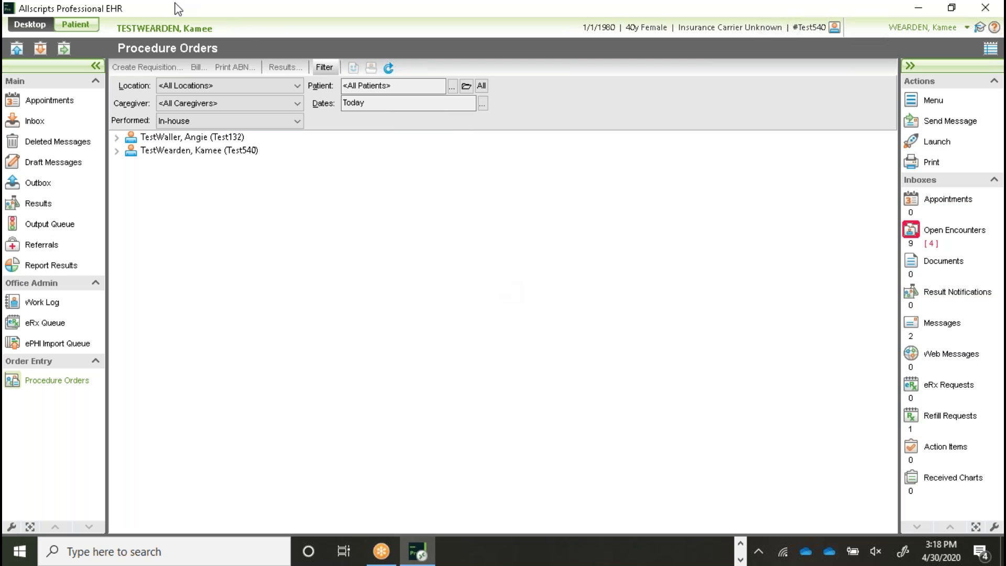
Step: Close the Filter menu, expand the patient's 4/29/2020 encounter, and select XR HAND LEFT, 2 VIEWS
{"action": "left_click", "coordinate": [325, 68]}
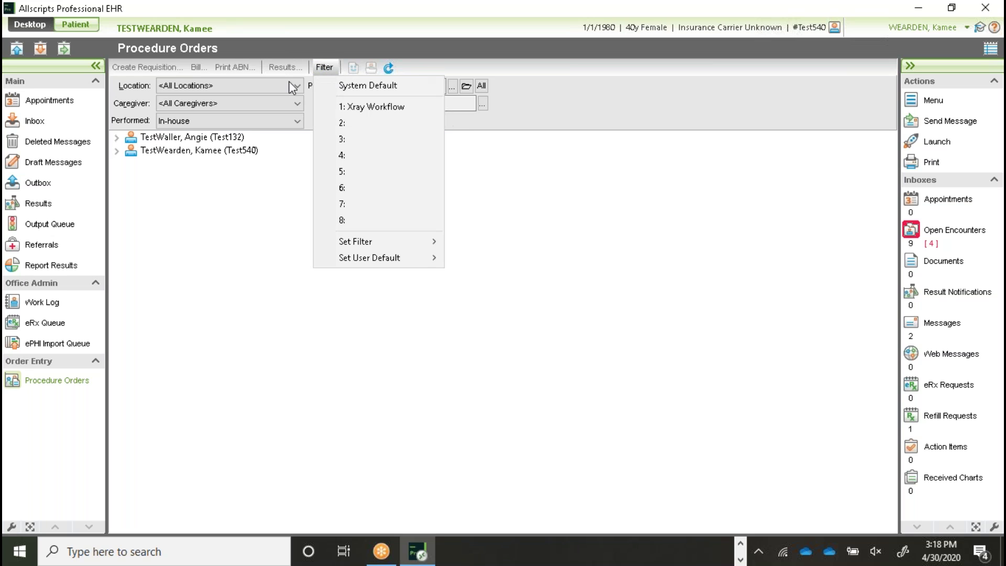
{"action": "left_click", "coordinate": [205, 215]}
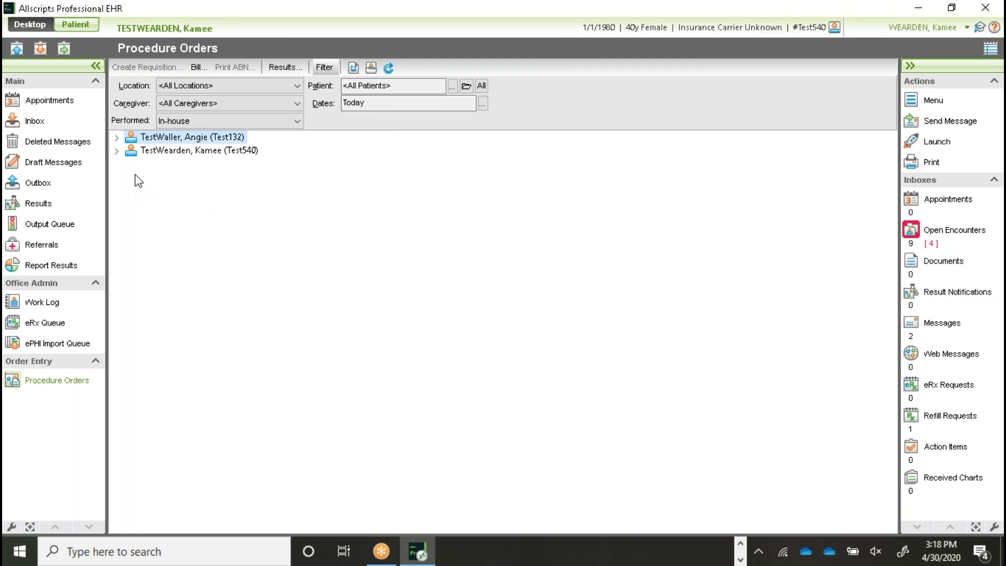
{"action": "left_click", "coordinate": [179, 152]}
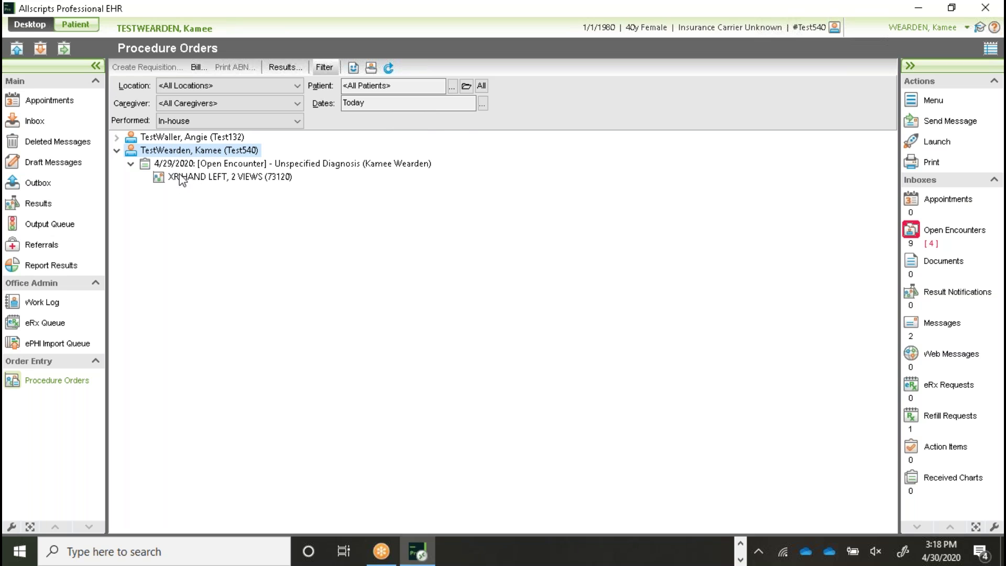
{"action": "left_click", "coordinate": [210, 178]}
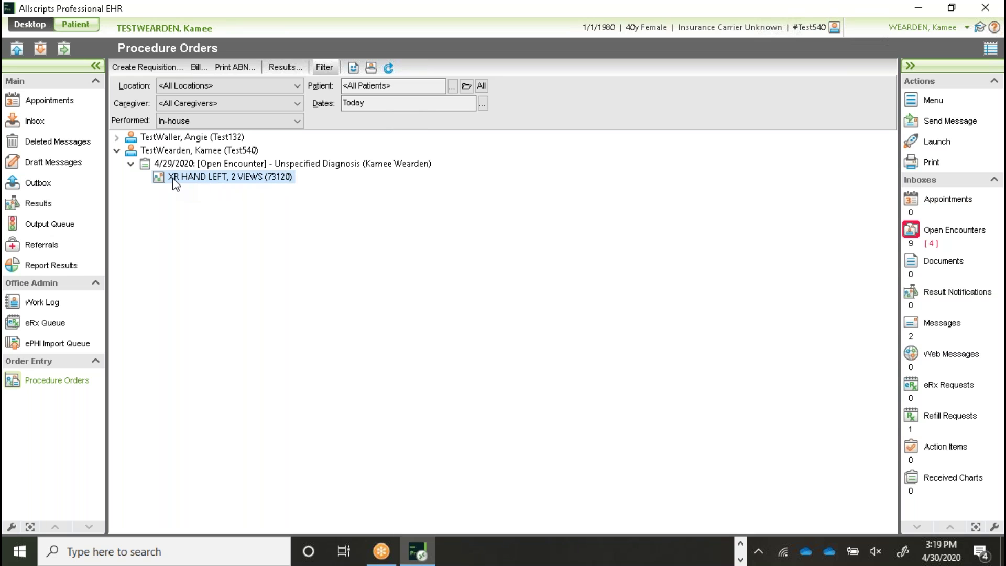
Step: Start a requisition for the x-ray order, find no performing facilities, and cancel it
{"action": "left_click", "coordinate": [146, 67]}
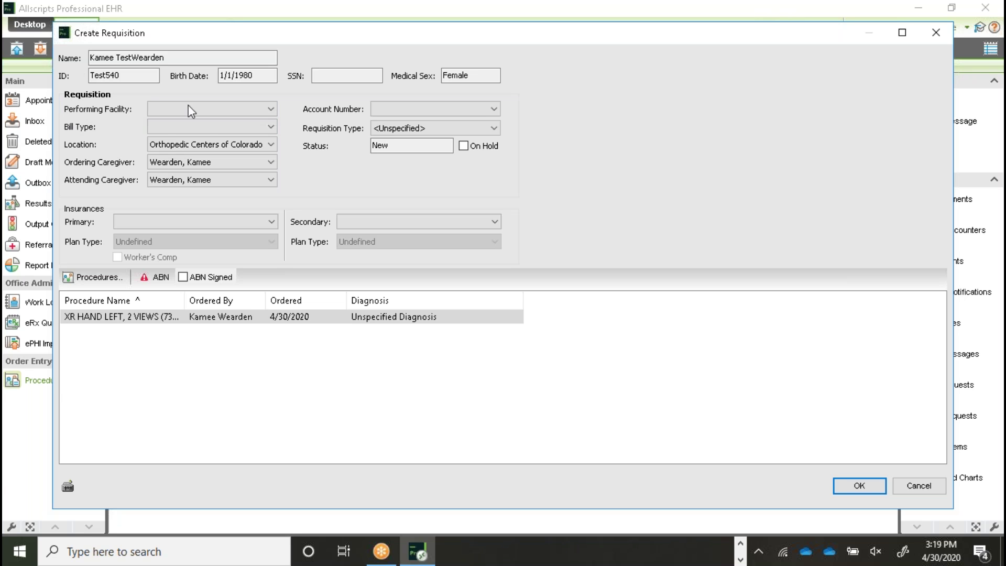
{"action": "left_click", "coordinate": [272, 112]}
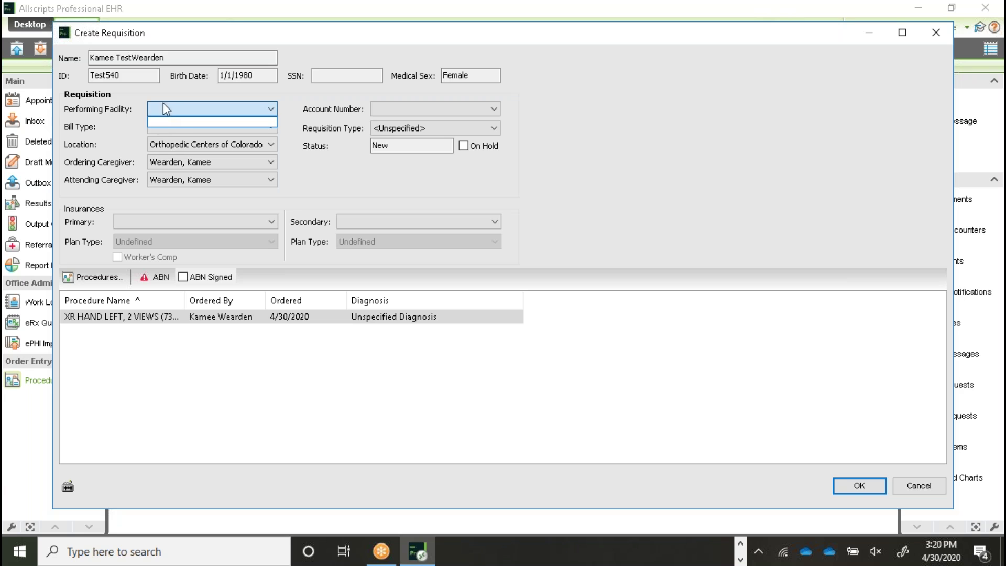
{"action": "left_click", "coordinate": [781, 193]}
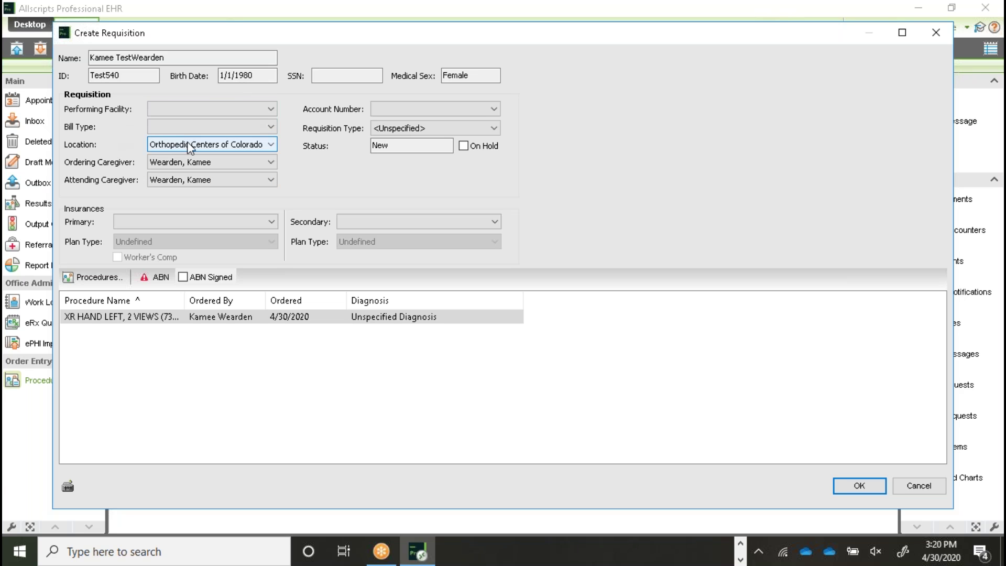
{"action": "left_click", "coordinate": [867, 484]}
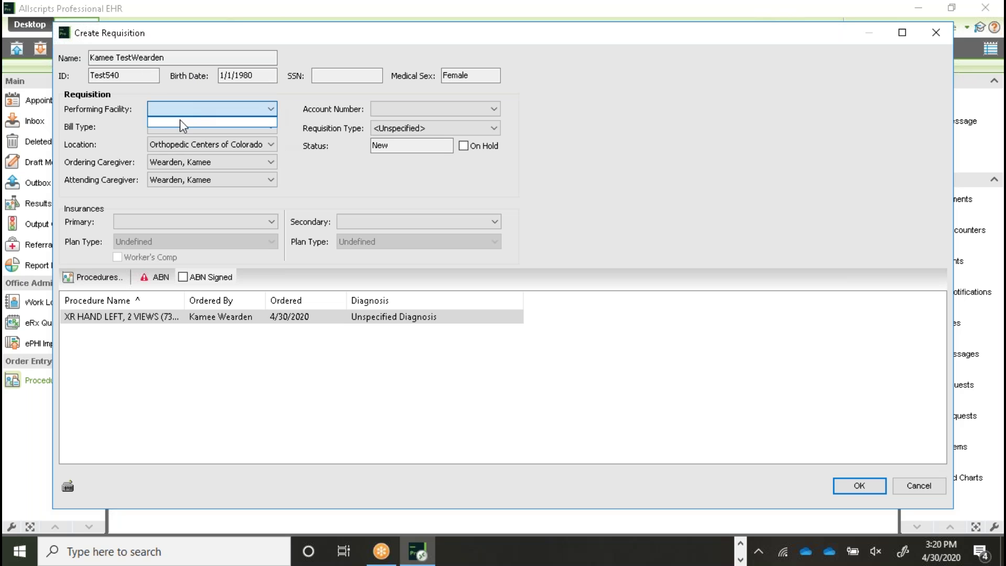
{"action": "left_click", "coordinate": [919, 485]}
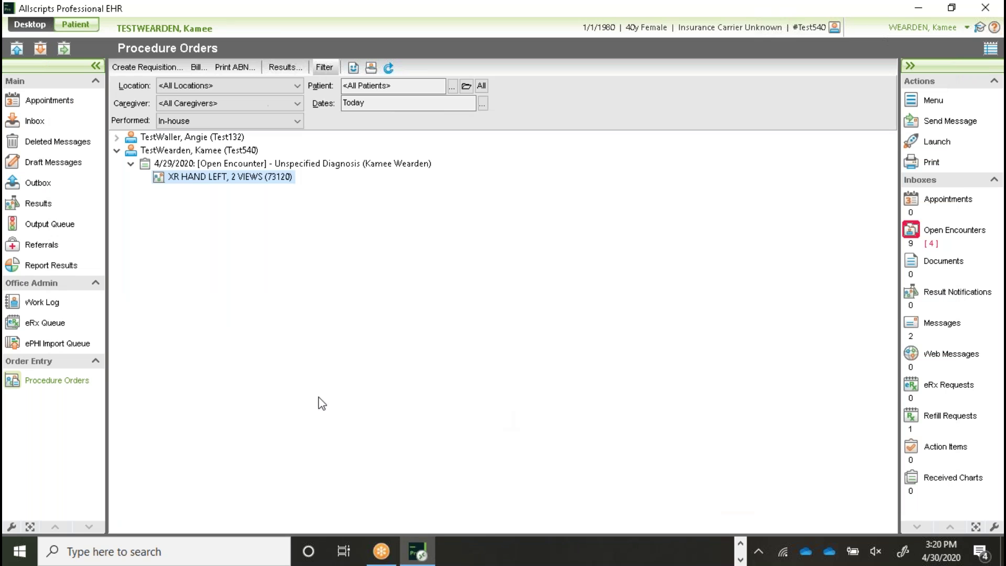
{"action": "left_click", "coordinate": [171, 151]}
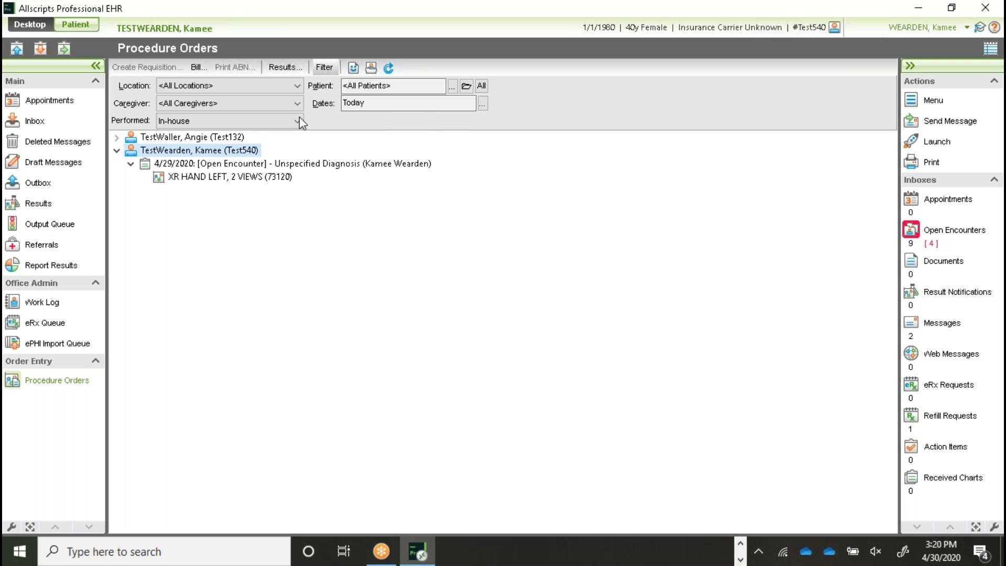
{"action": "left_click", "coordinate": [353, 68]}
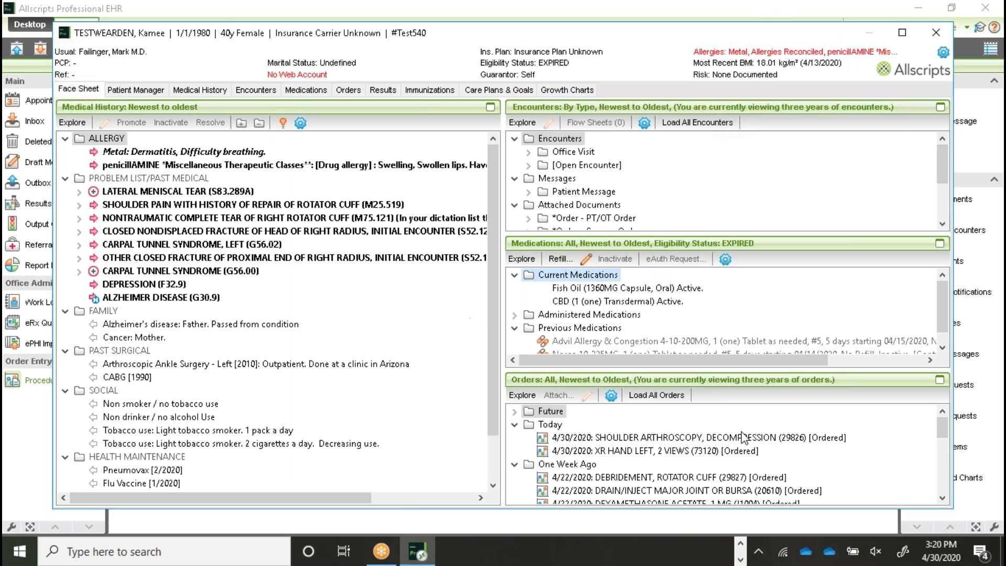
{"action": "left_click_drag", "start_coordinate": [942, 421], "coordinate": [938, 410]}
{"action": "left_click", "coordinate": [936, 33]}
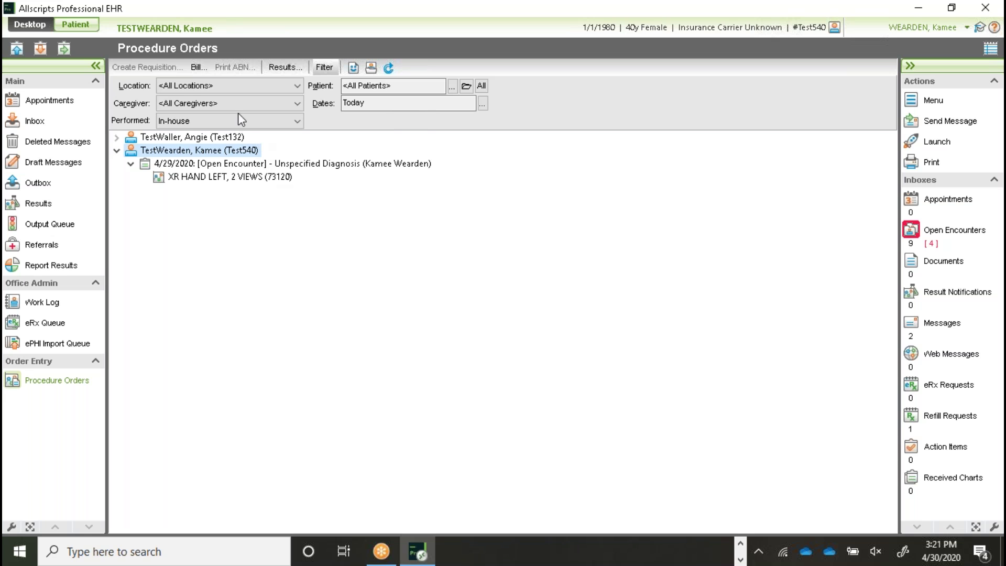
{"action": "left_click", "coordinate": [202, 180]}
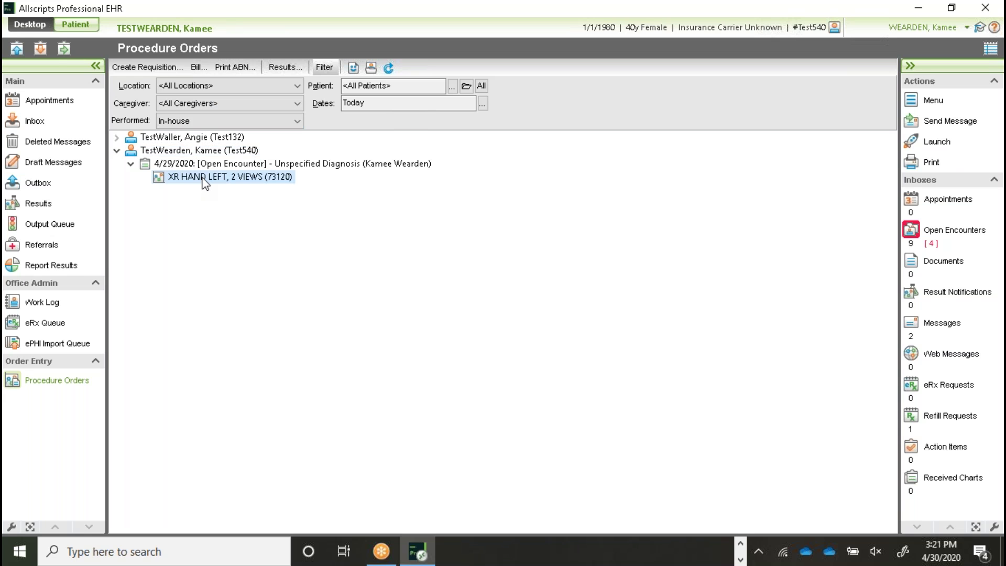
Step: Cancel the XR HAND LEFT requisition form and switch to the patient's Face Sheet
{"action": "double_click", "coordinate": [205, 178]}
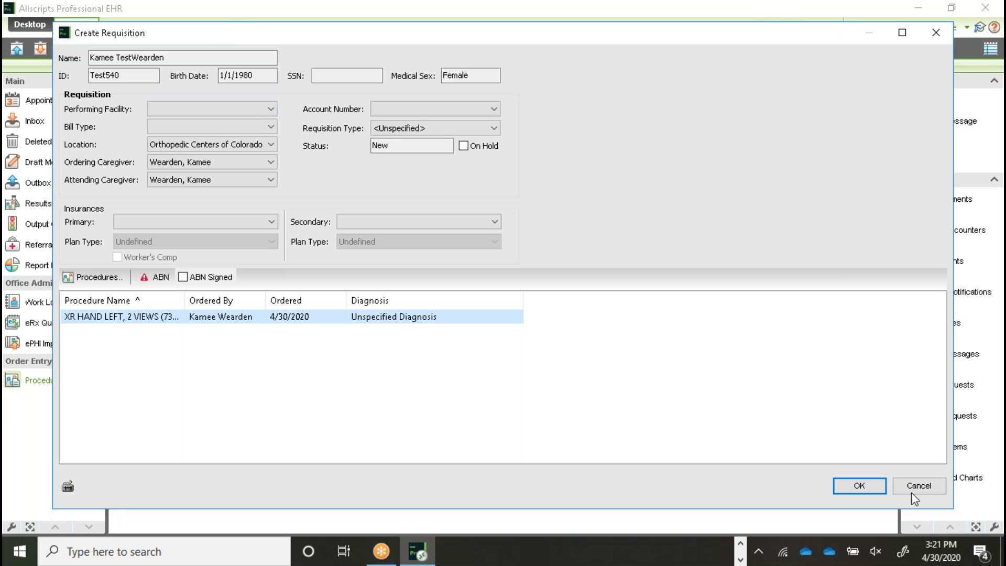
{"action": "left_click", "coordinate": [938, 484]}
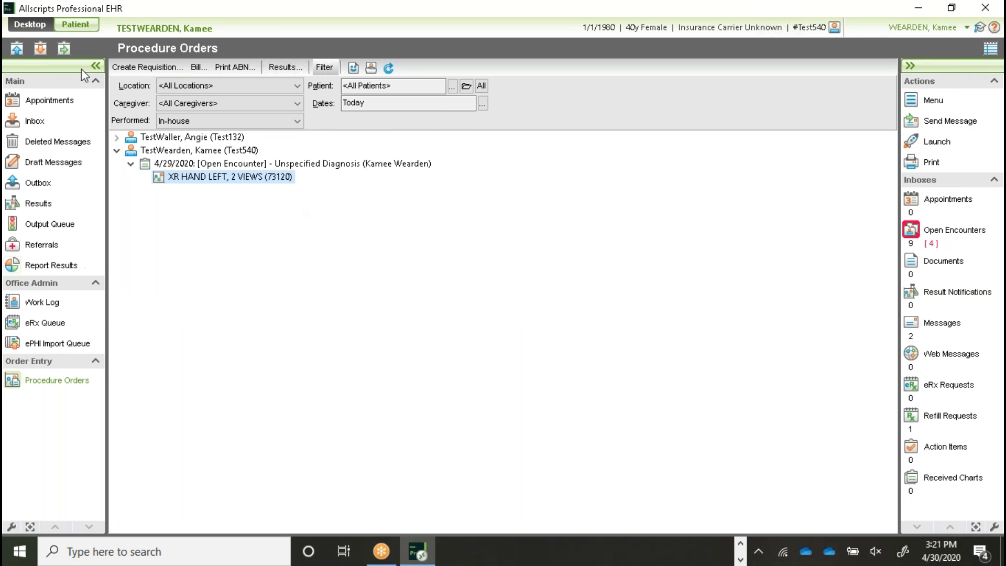
{"action": "left_click", "coordinate": [77, 29]}
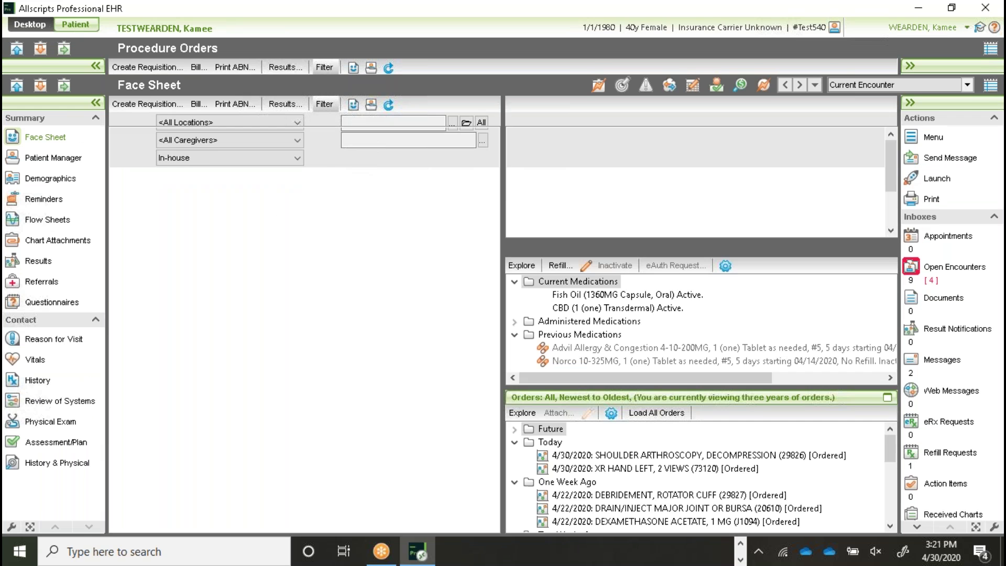
Step: Enter 'Patient declined due to pregnancy' as the XR HAND LEFT, 2 VIEWS order comment in Assessment/Plan and save it
{"action": "left_click", "coordinate": [61, 444]}
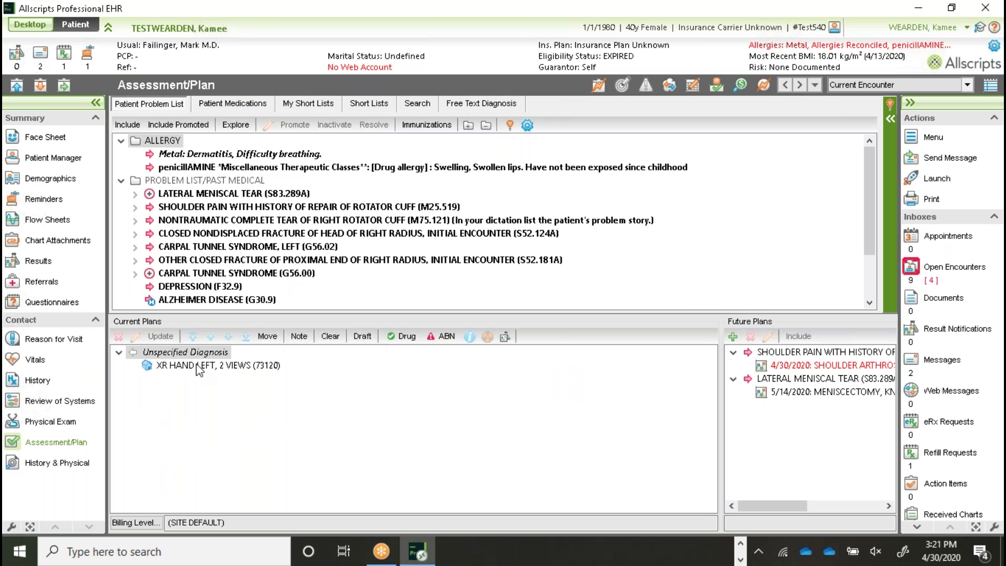
{"action": "left_click", "coordinate": [200, 366]}
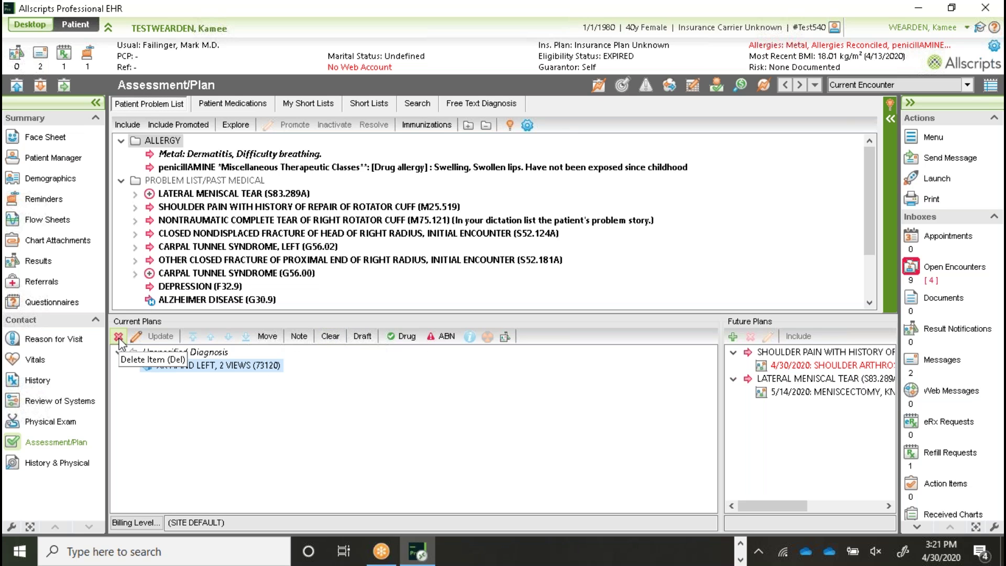
{"action": "double_click", "coordinate": [225, 366]}
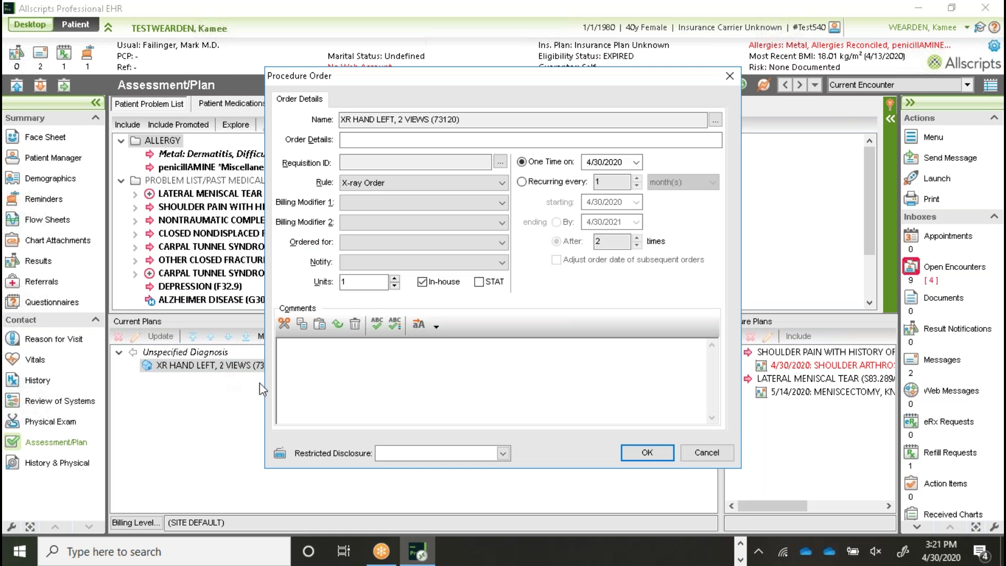
{"action": "type", "text": "Patient declined.due to pregnancy"}
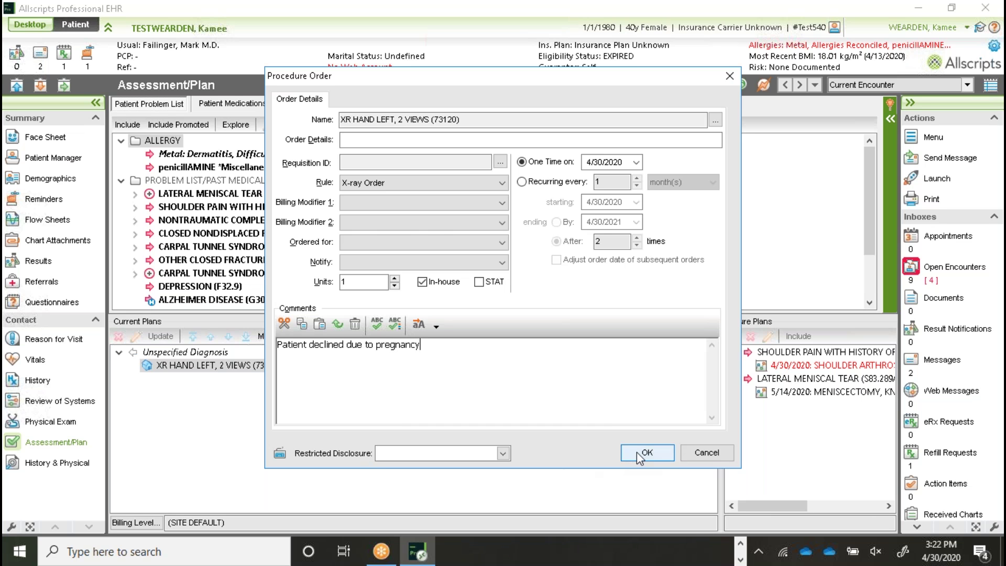
{"action": "left_click", "coordinate": [650, 453]}
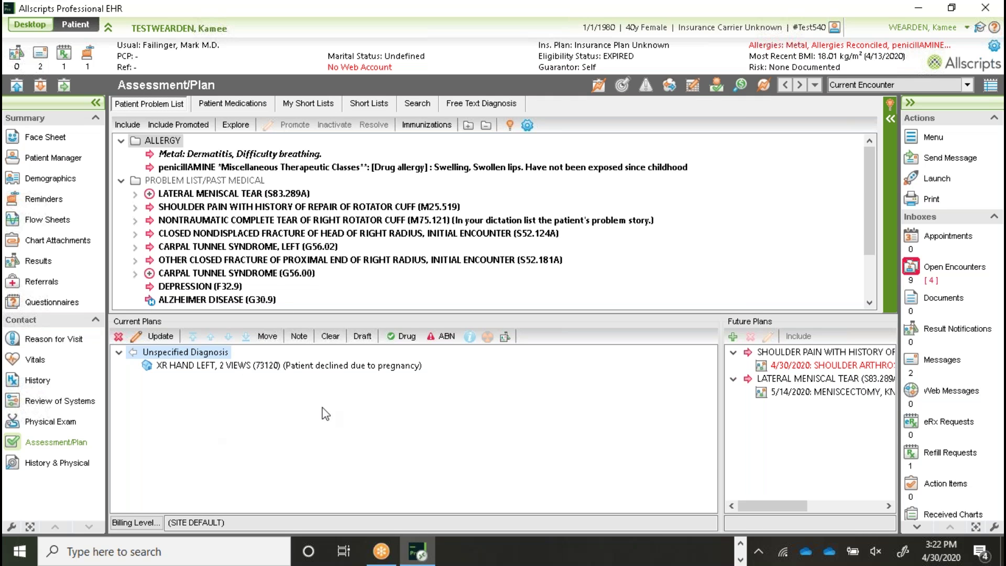
{"action": "left_click", "coordinate": [42, 463]}
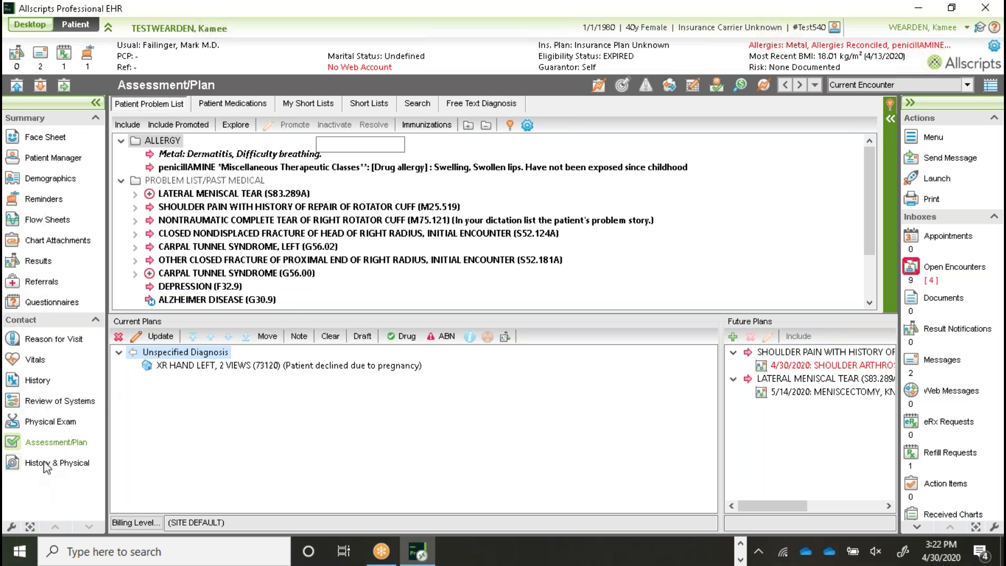
{"action": "left_click", "coordinate": [124, 103]}
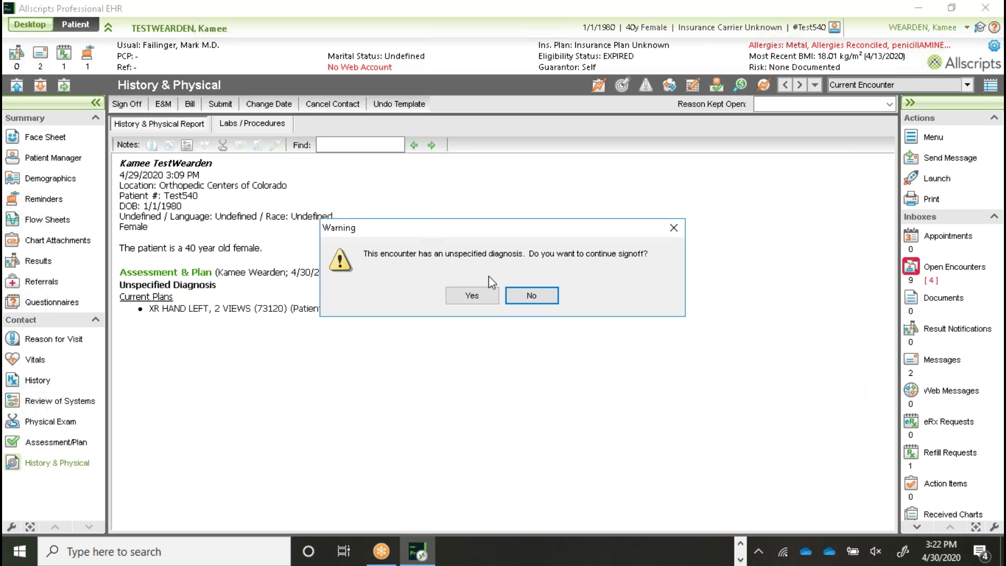
{"action": "left_click", "coordinate": [473, 296]}
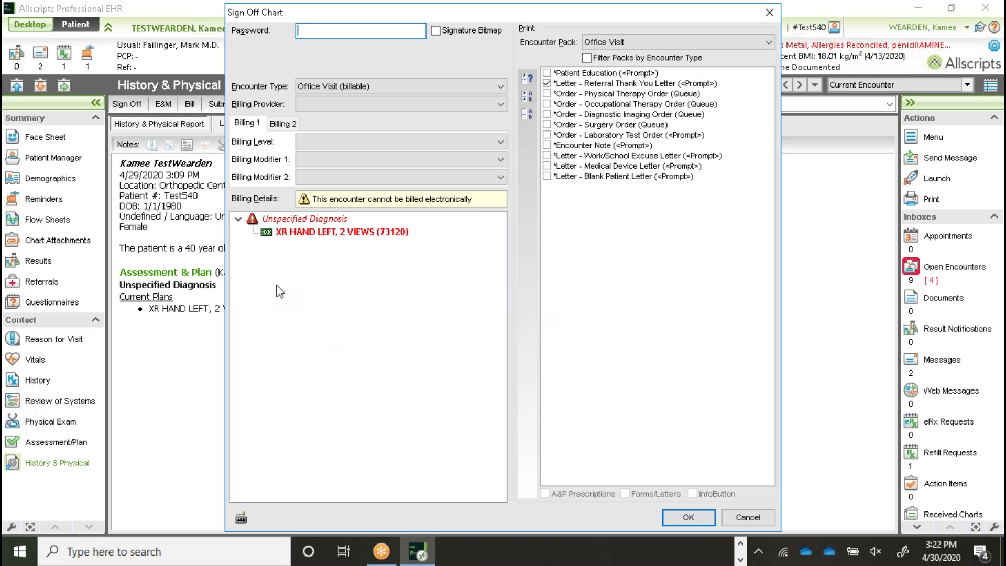
{"action": "left_click", "coordinate": [270, 236]}
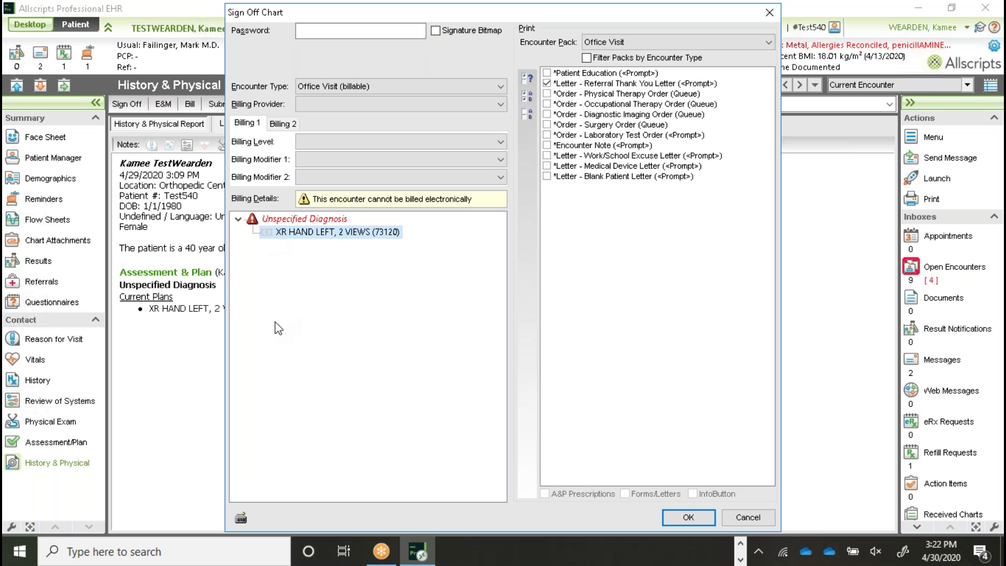
{"action": "left_click", "coordinate": [753, 522]}
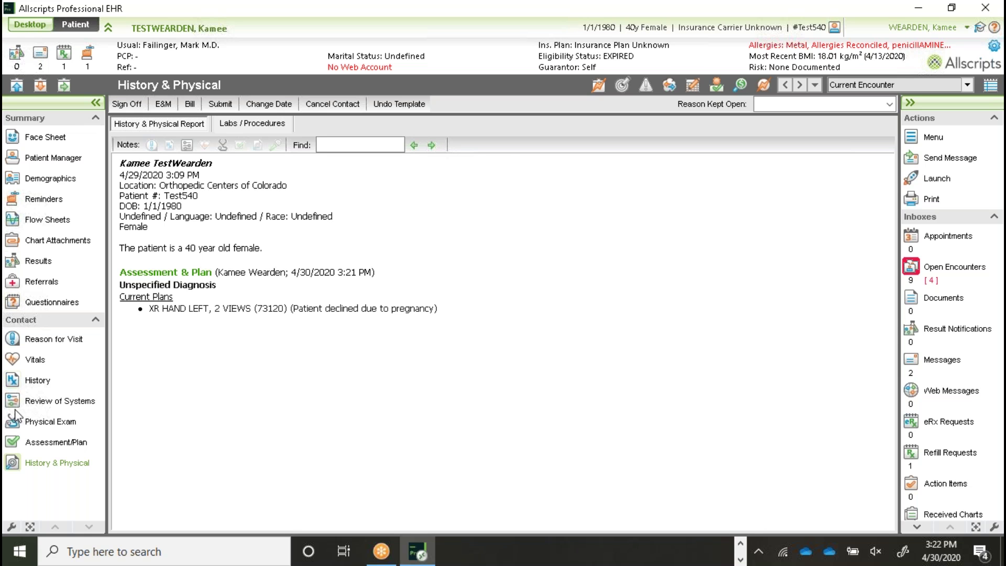
{"action": "left_click", "coordinate": [58, 445]}
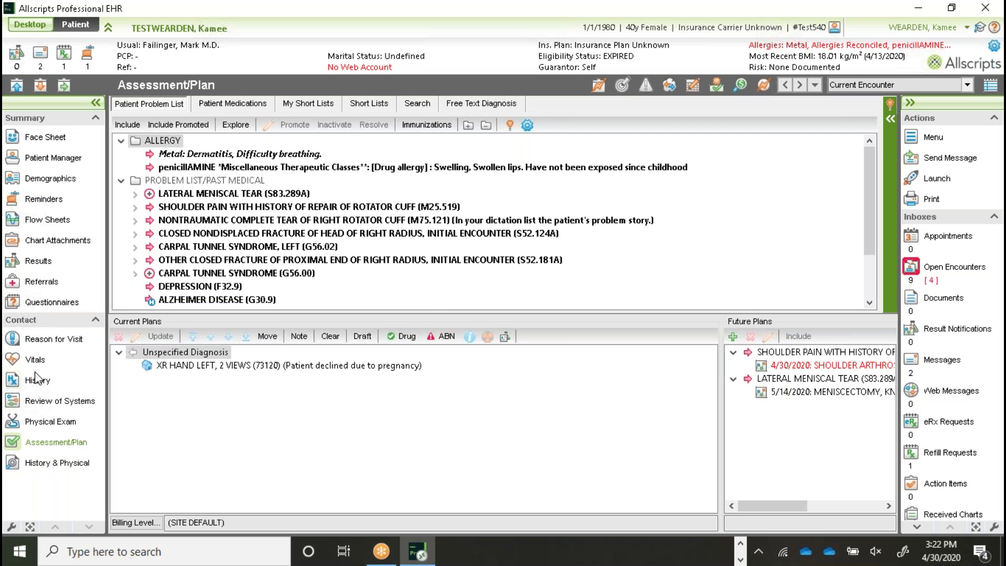
{"action": "left_click", "coordinate": [204, 367]}
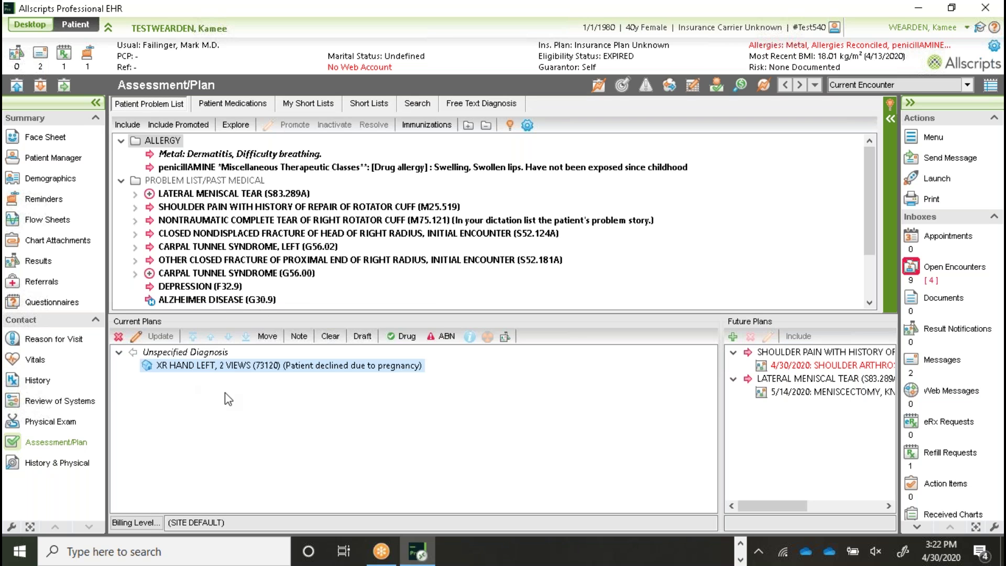
{"action": "left_click", "coordinate": [34, 28]}
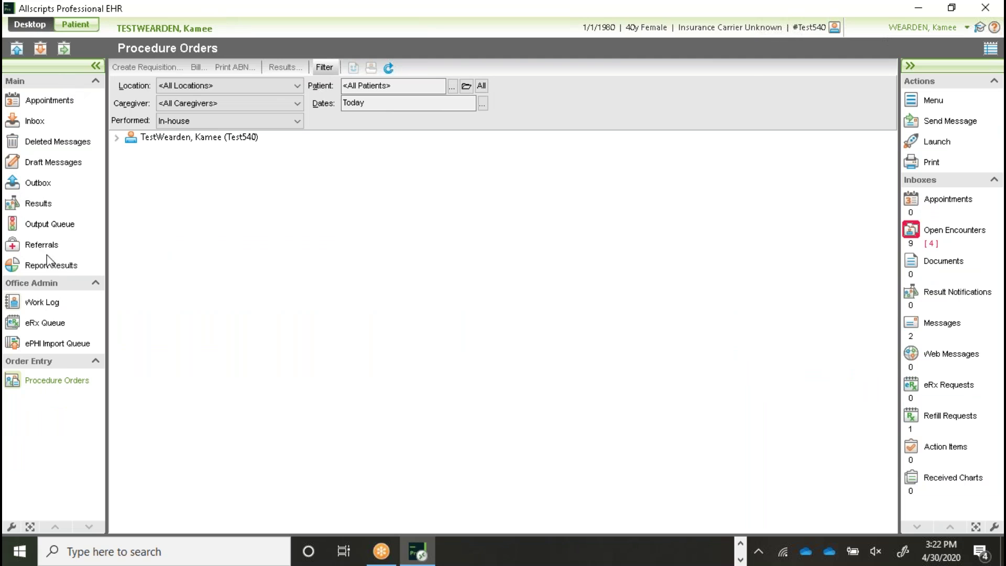
Step: Go back to Procedure Orders and expand the test patient's in-house orders
{"action": "left_click", "coordinate": [47, 107]}
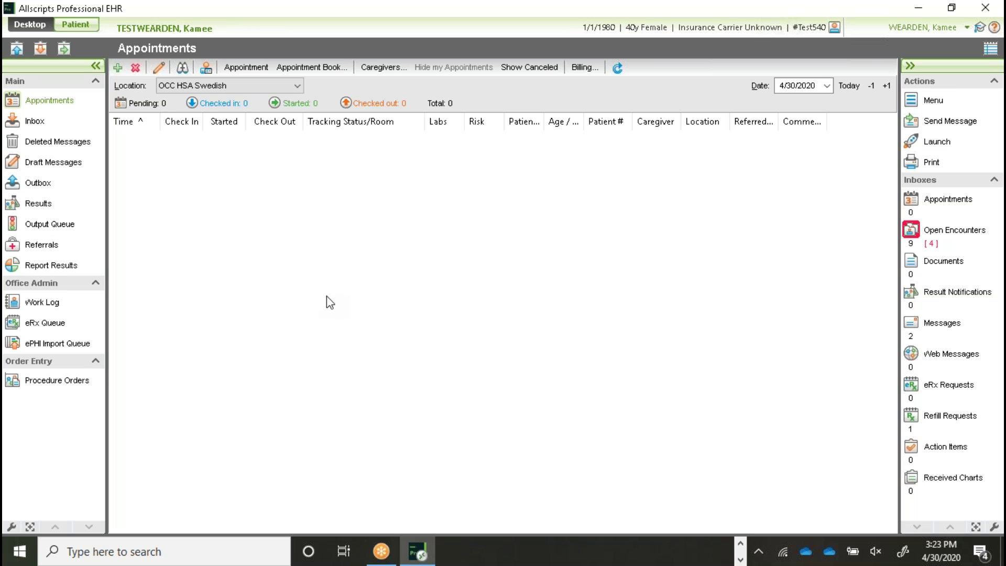
{"action": "left_click", "coordinate": [44, 385]}
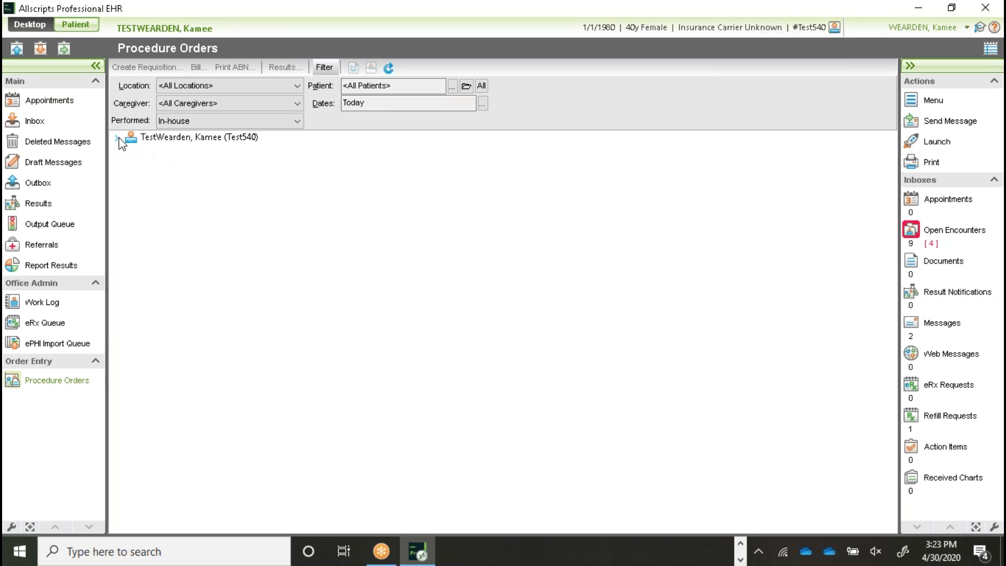
{"action": "left_click", "coordinate": [117, 138]}
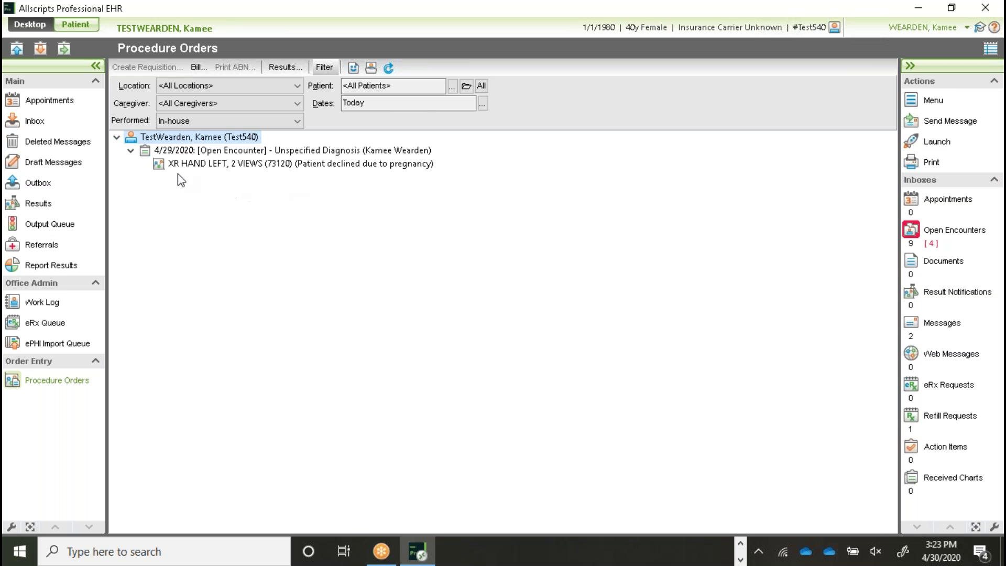
{"action": "double_click", "coordinate": [212, 164]}
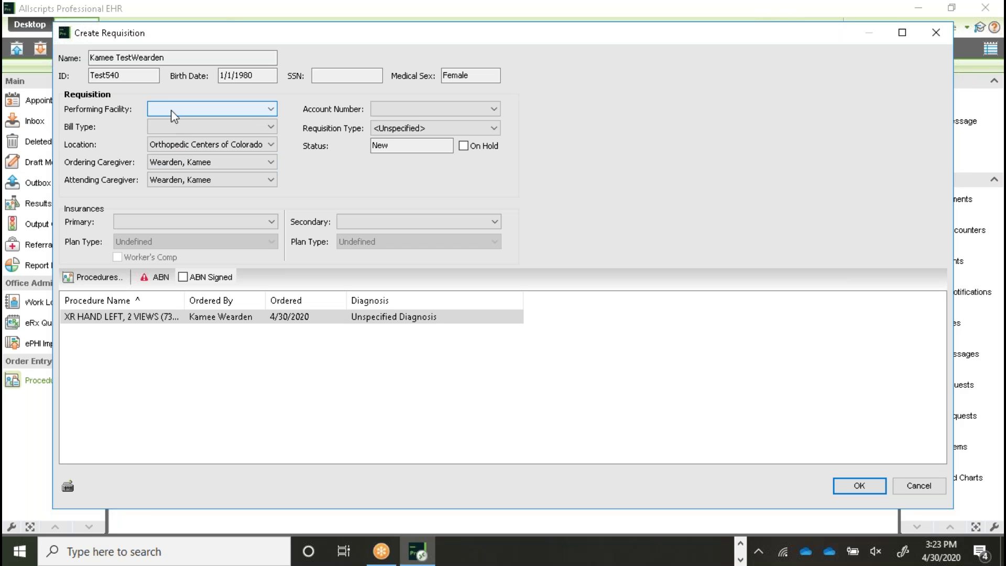
{"action": "left_click", "coordinate": [172, 111]}
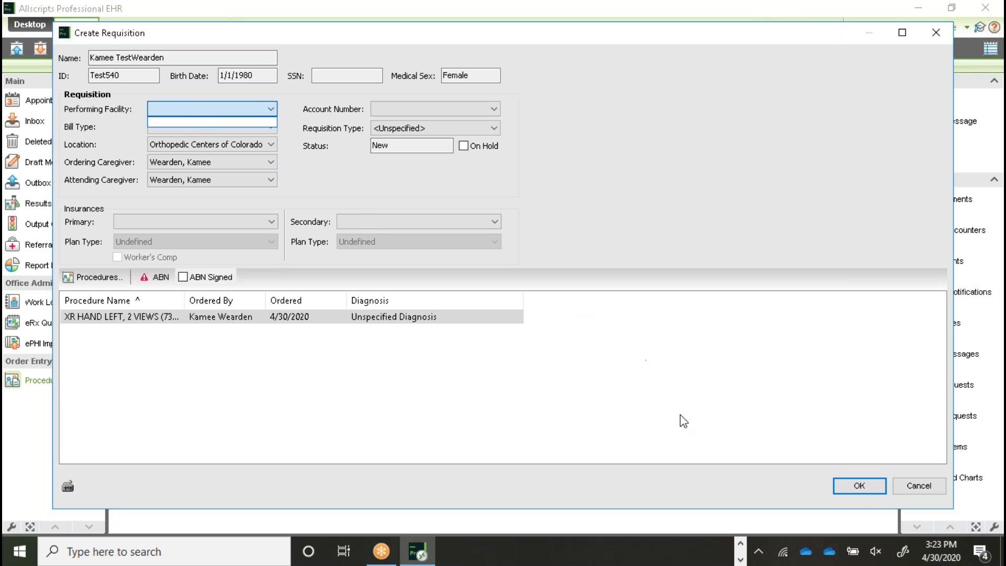
{"action": "left_click", "coordinate": [860, 489]}
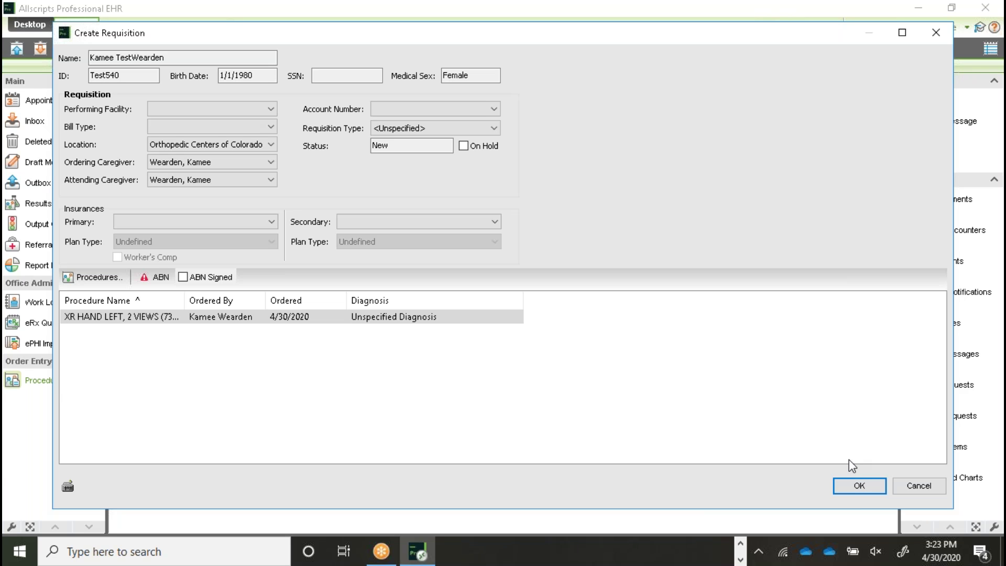
{"action": "left_click", "coordinate": [918, 485]}
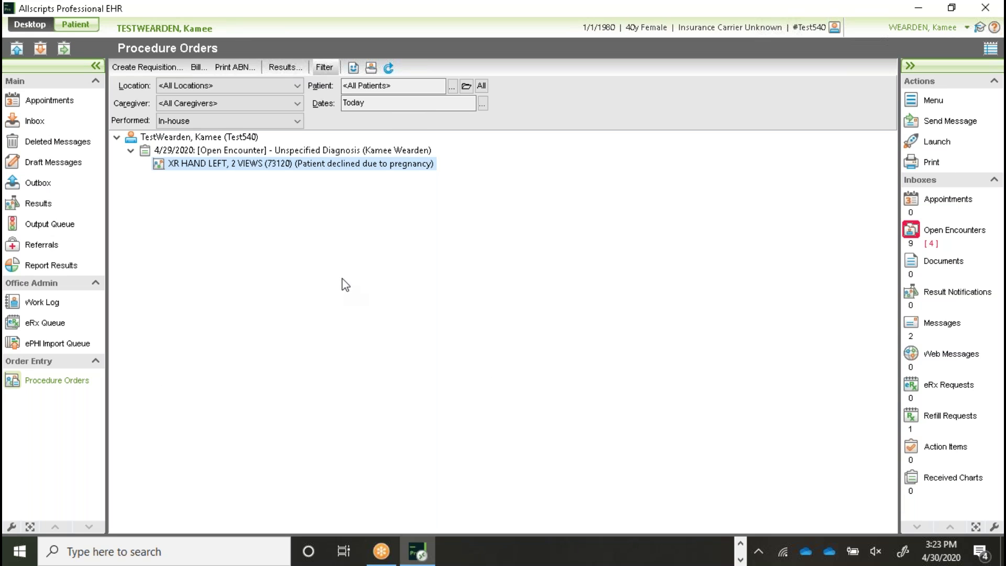
{"action": "left_click", "coordinate": [63, 107]}
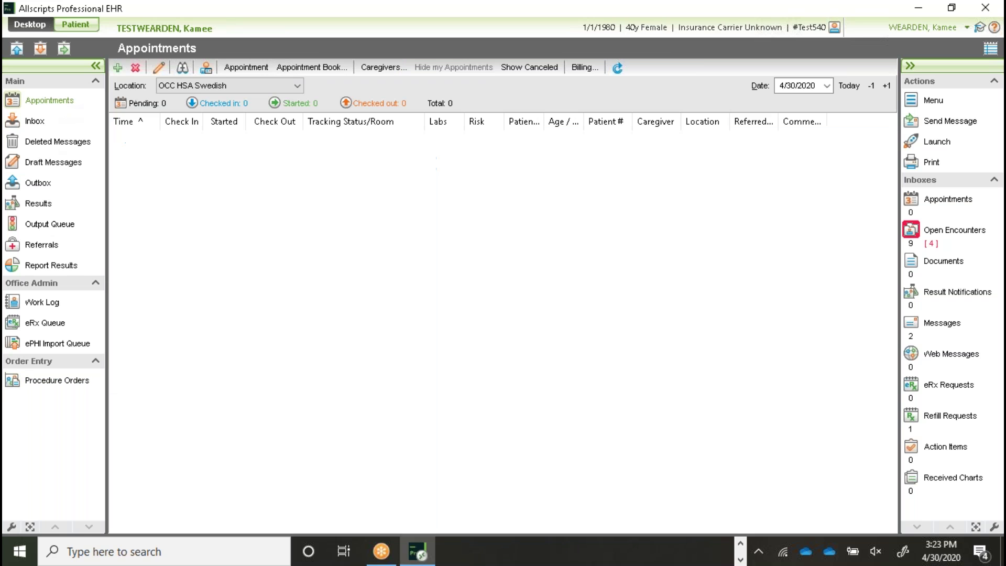
Step: Choose Edit Tracking Status/Room from the empty 4/30/2020 appointments list's context menu
{"action": "right_click", "coordinate": [338, 162]}
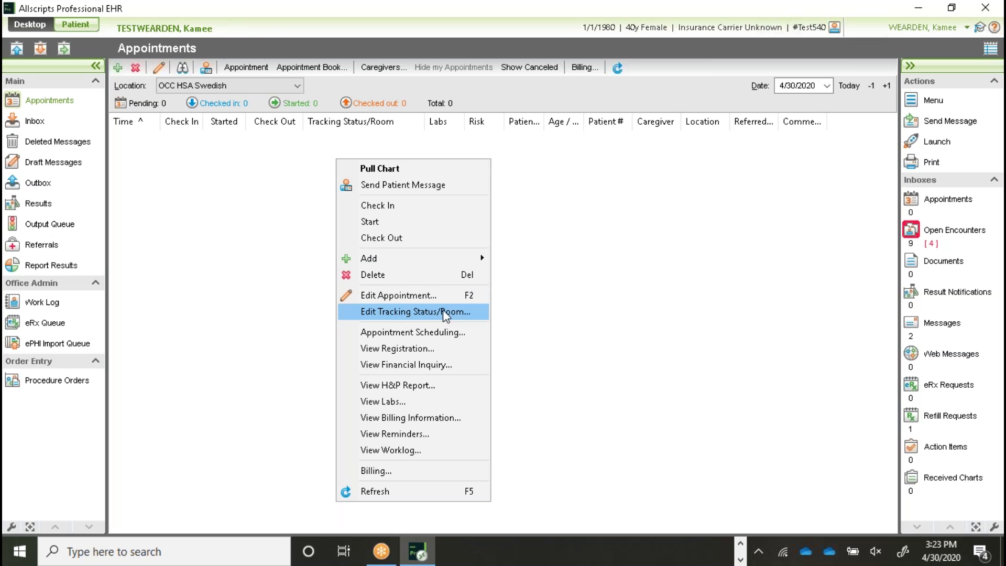
{"action": "left_click", "coordinate": [446, 315]}
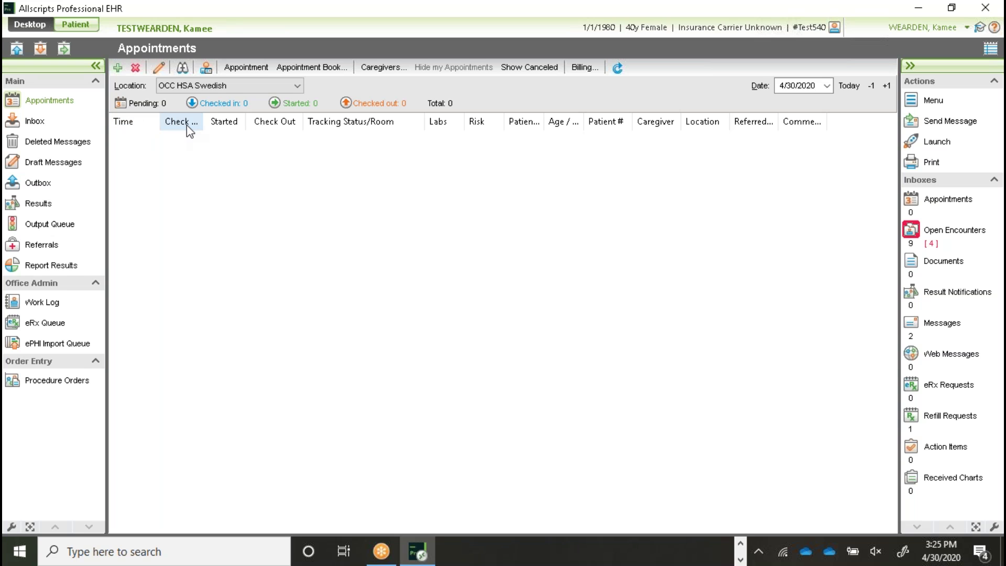
Step: Widen the Started and Check In columns, sort by check-in and start time, then return to Procedure Orders
{"action": "left_click_drag", "start_coordinate": [250, 121], "coordinate": [282, 122]}
{"action": "left_click_drag", "start_coordinate": [198, 121], "coordinate": [248, 122]}
{"action": "left_click", "coordinate": [211, 122]}
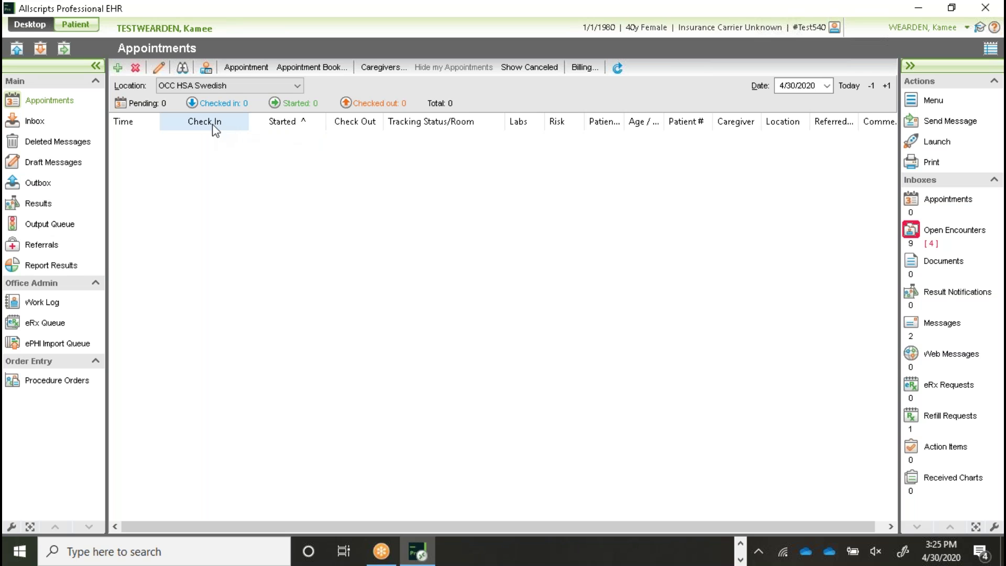
{"action": "left_click", "coordinate": [278, 124]}
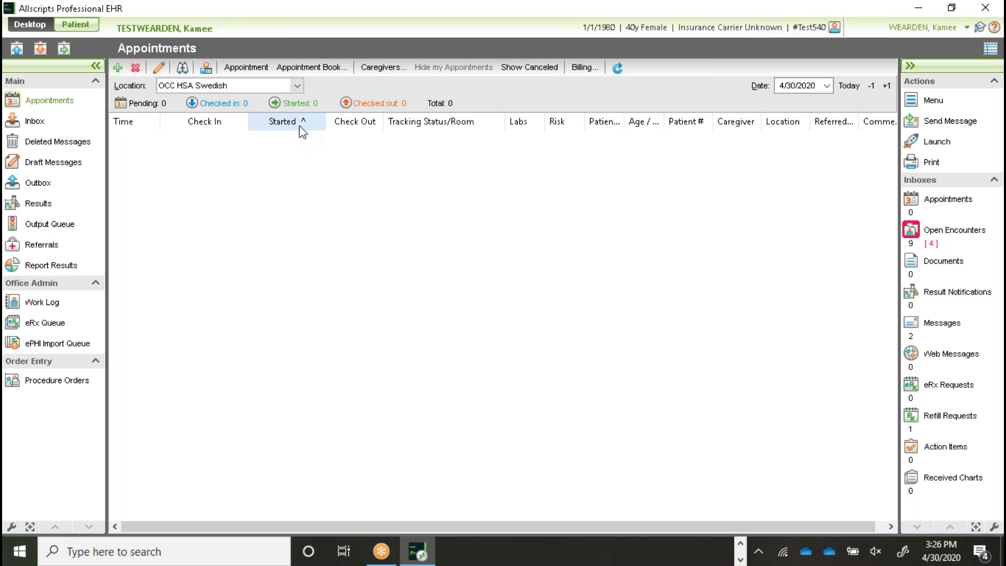
{"action": "left_click", "coordinate": [38, 382]}
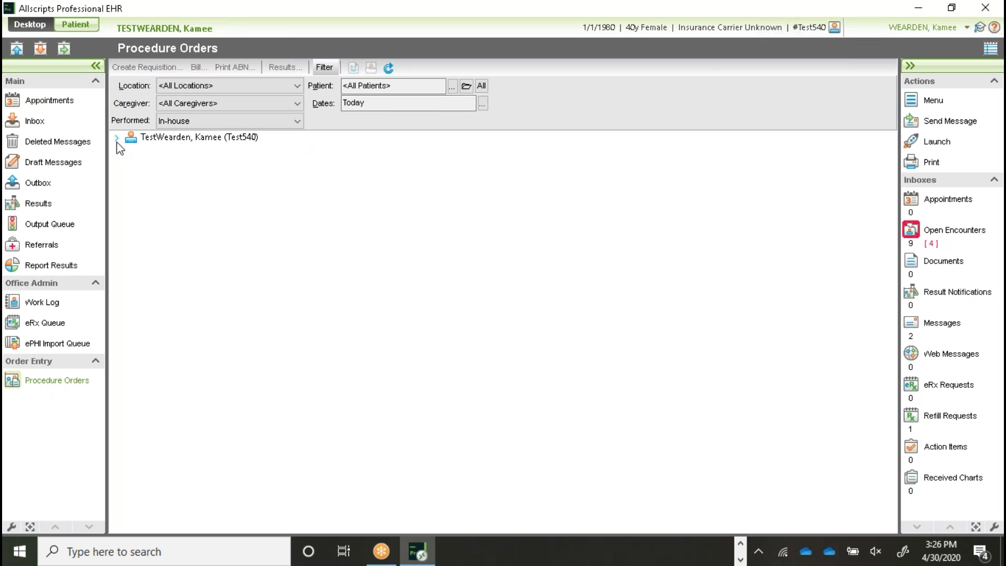
Step: Expand the test patient's node and select the XR HAND LEFT, 2 VIEWS (73120) order
{"action": "left_click", "coordinate": [116, 138]}
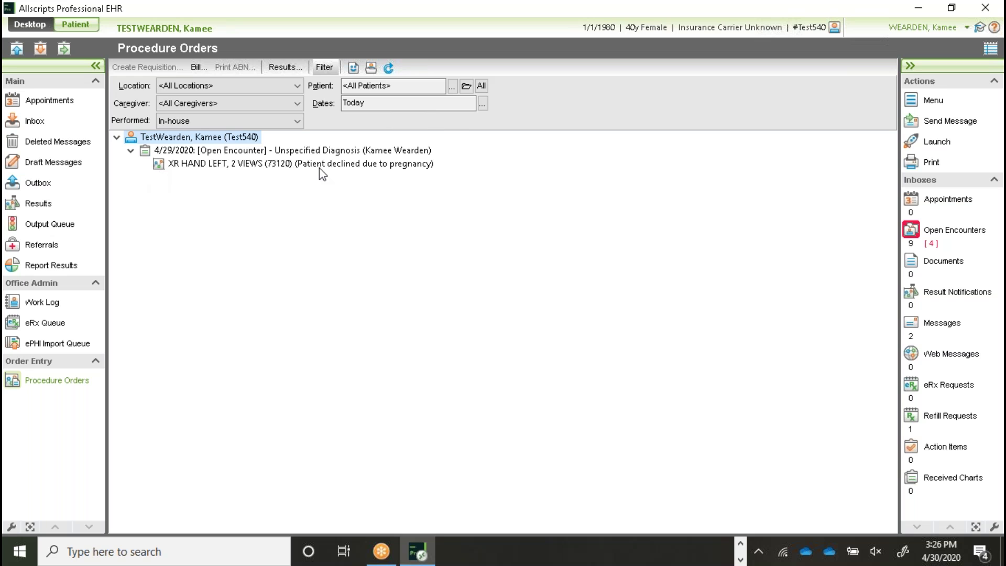
{"action": "left_click", "coordinate": [359, 164]}
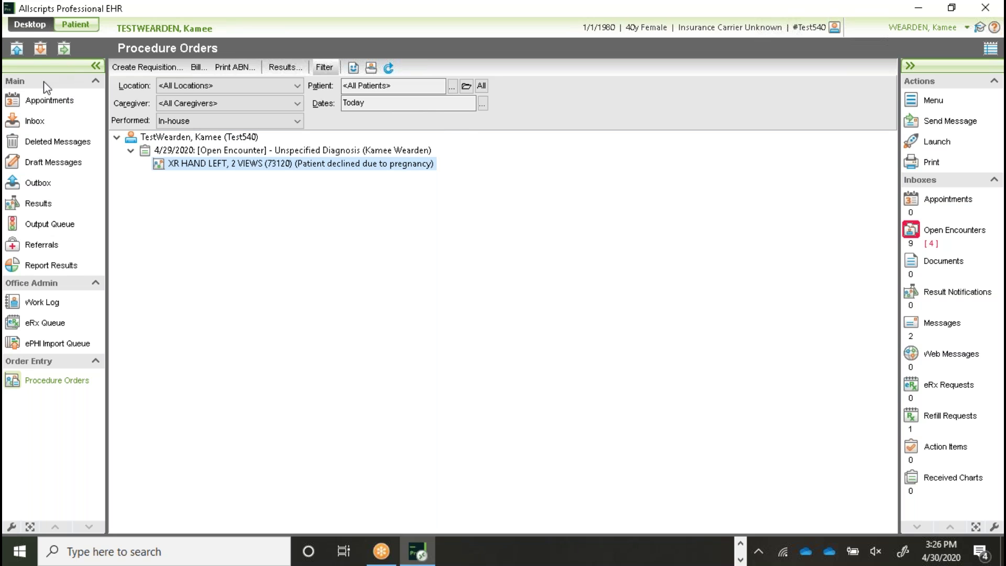
Step: In the chart's Assessment/Plan, change the XR HAND LEFT comment to 'this is special view that I want'
{"action": "left_click", "coordinate": [75, 26]}
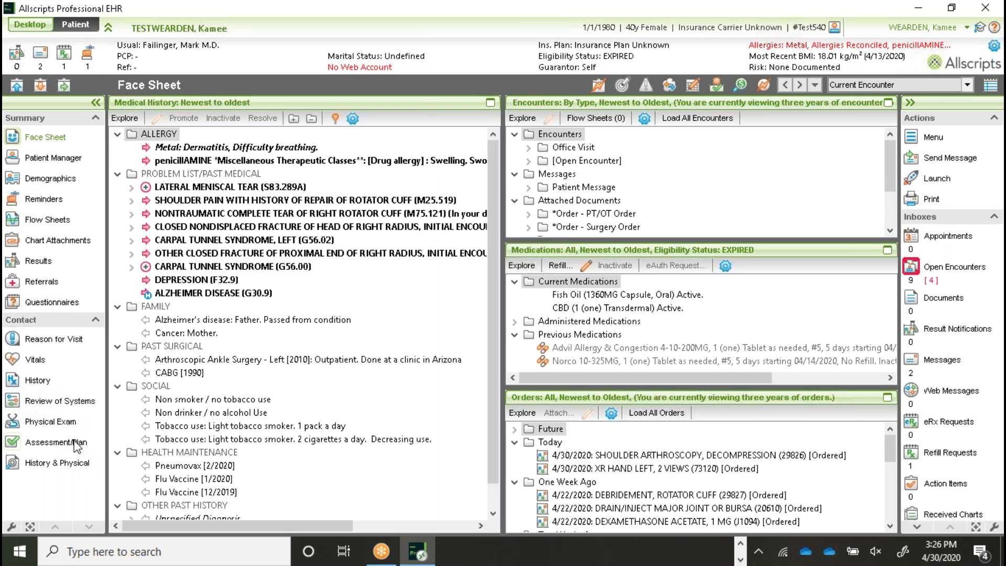
{"action": "left_click", "coordinate": [77, 443]}
{"action": "left_click", "coordinate": [341, 365]}
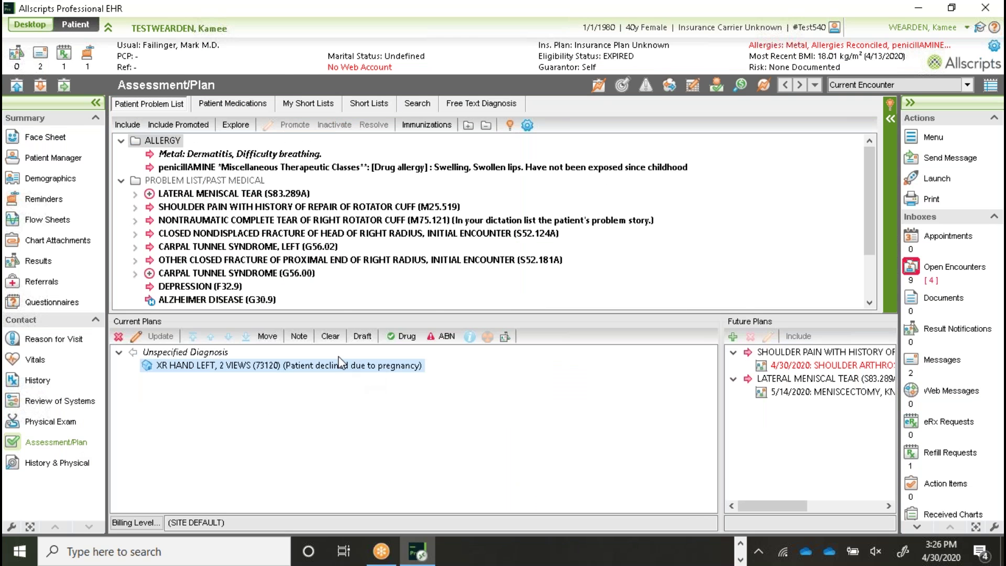
{"action": "double_click", "coordinate": [341, 366]}
{"action": "key", "text": "ctrl+a"}
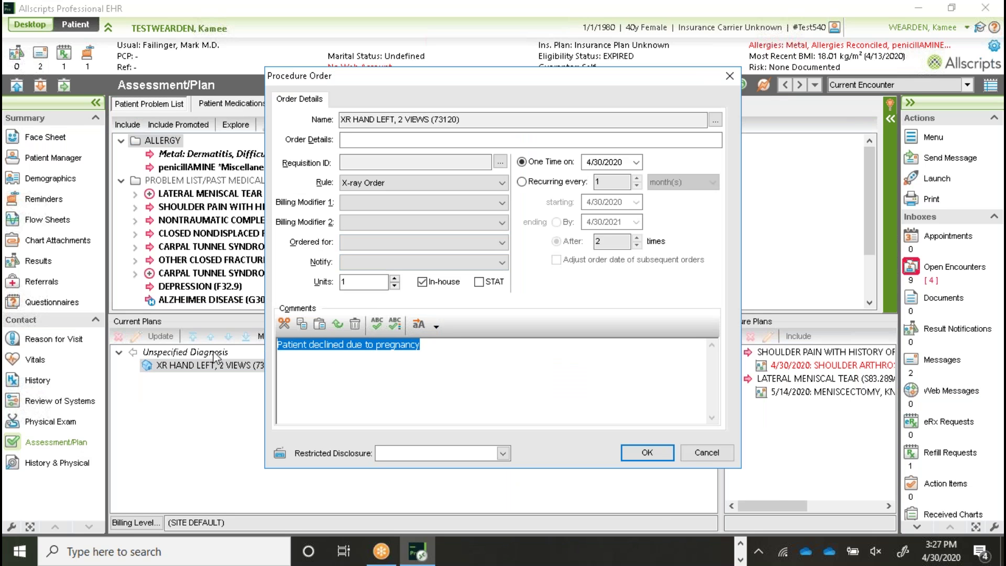
{"action": "type", "text": "this is "}
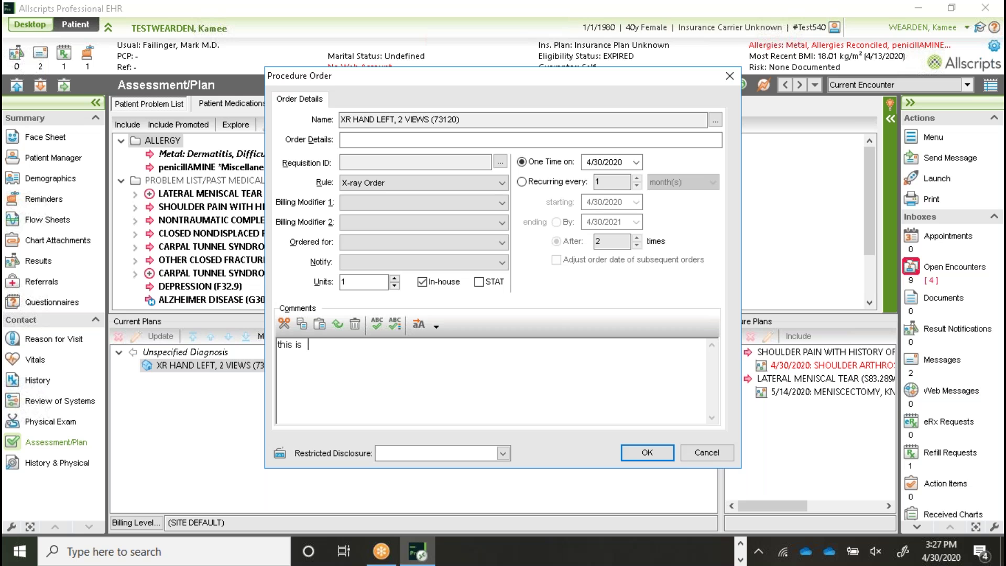
{"action": "type", "text": "special view that I want"}
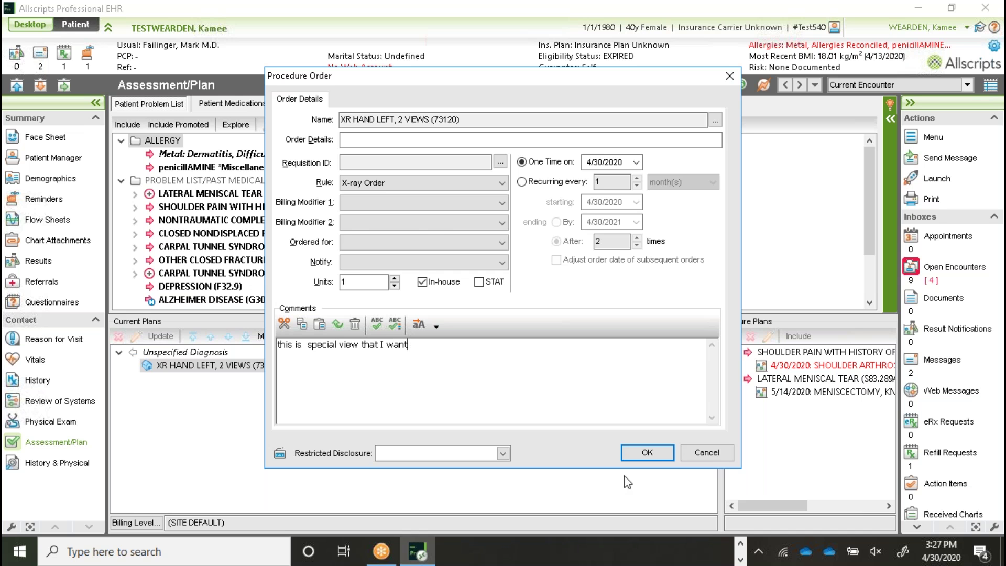
{"action": "left_click", "coordinate": [647, 453]}
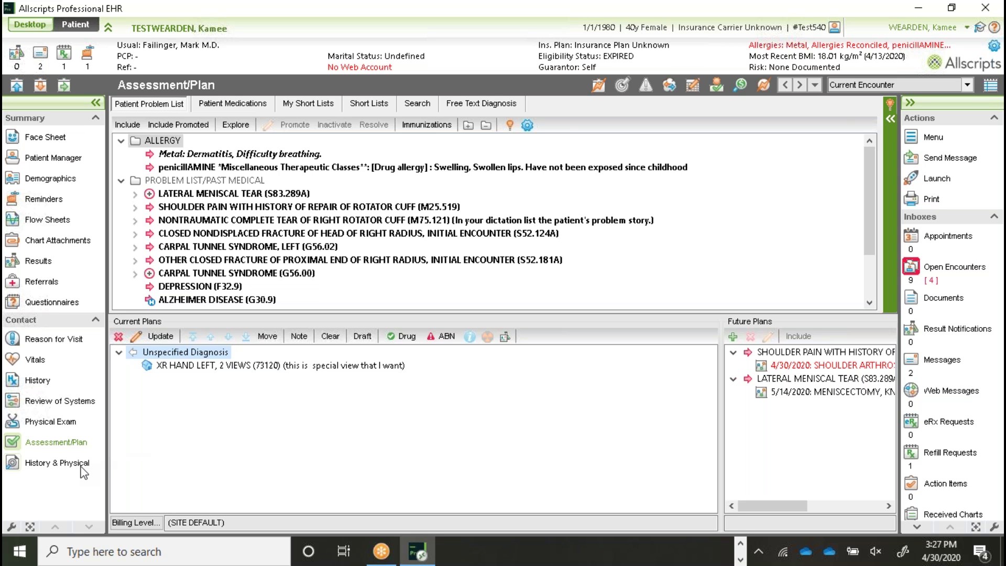
{"action": "left_click", "coordinate": [30, 28]}
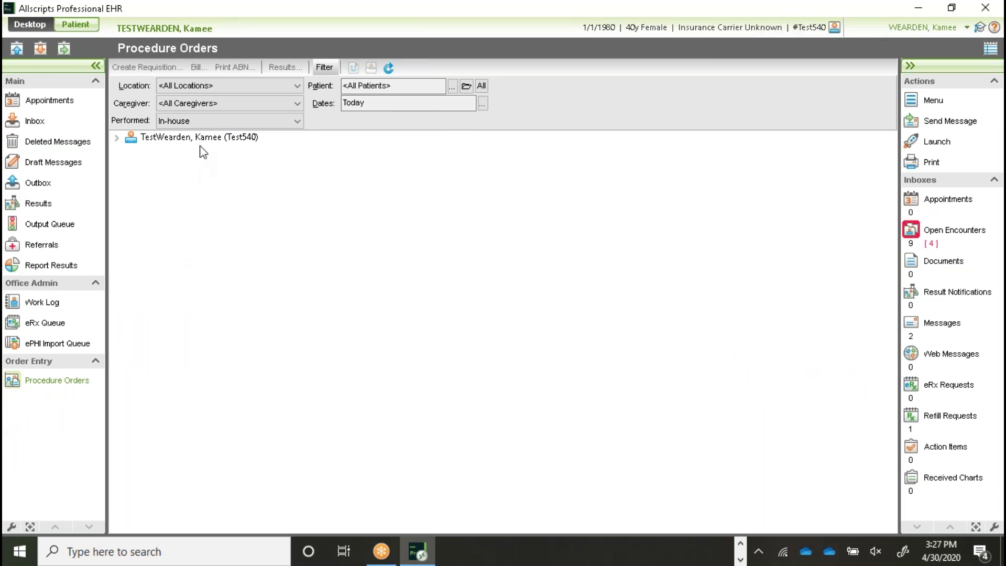
Step: Expand the test patient's in-house orders and select XR HAND LEFT to view its new comment
{"action": "left_click", "coordinate": [116, 138]}
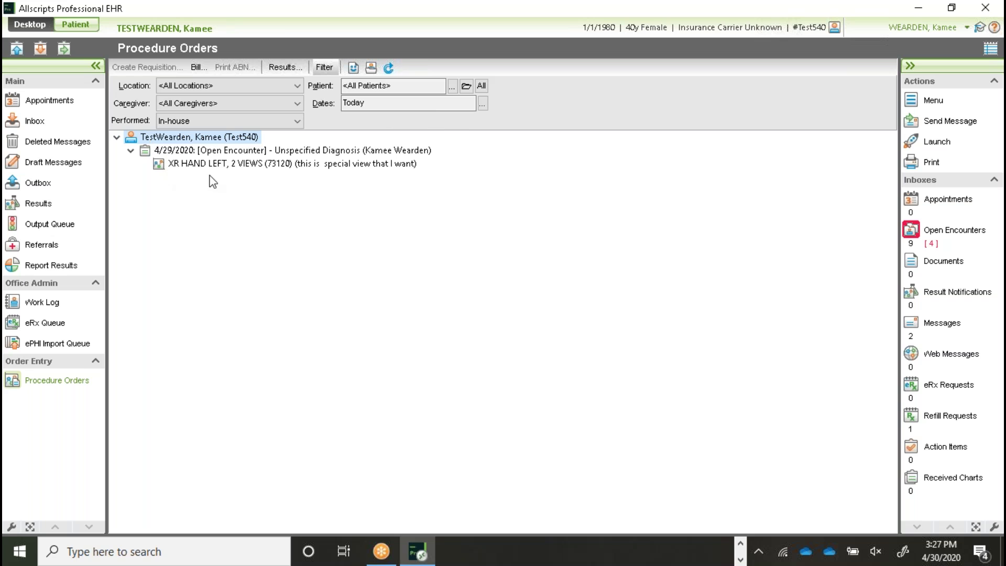
{"action": "left_click", "coordinate": [350, 166]}
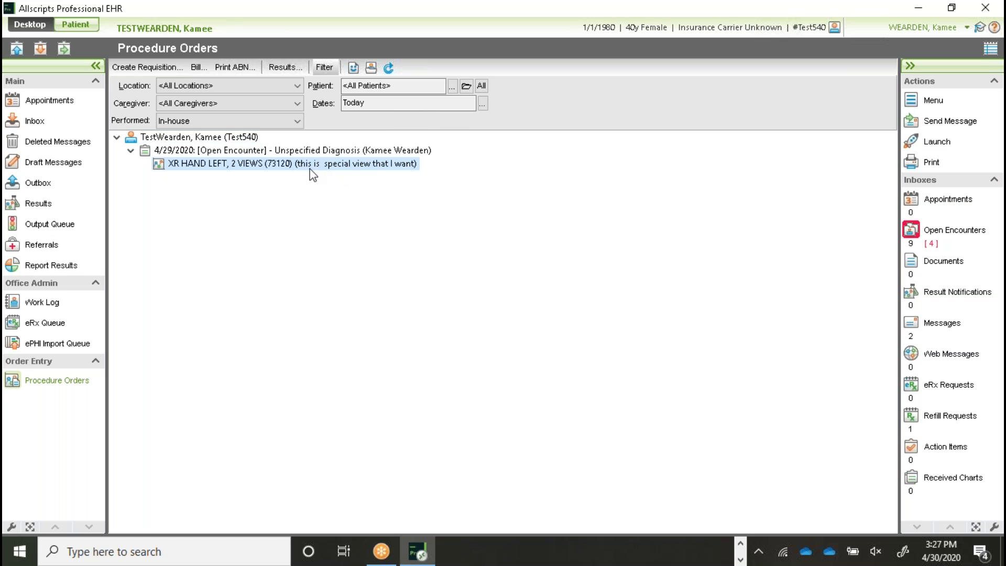